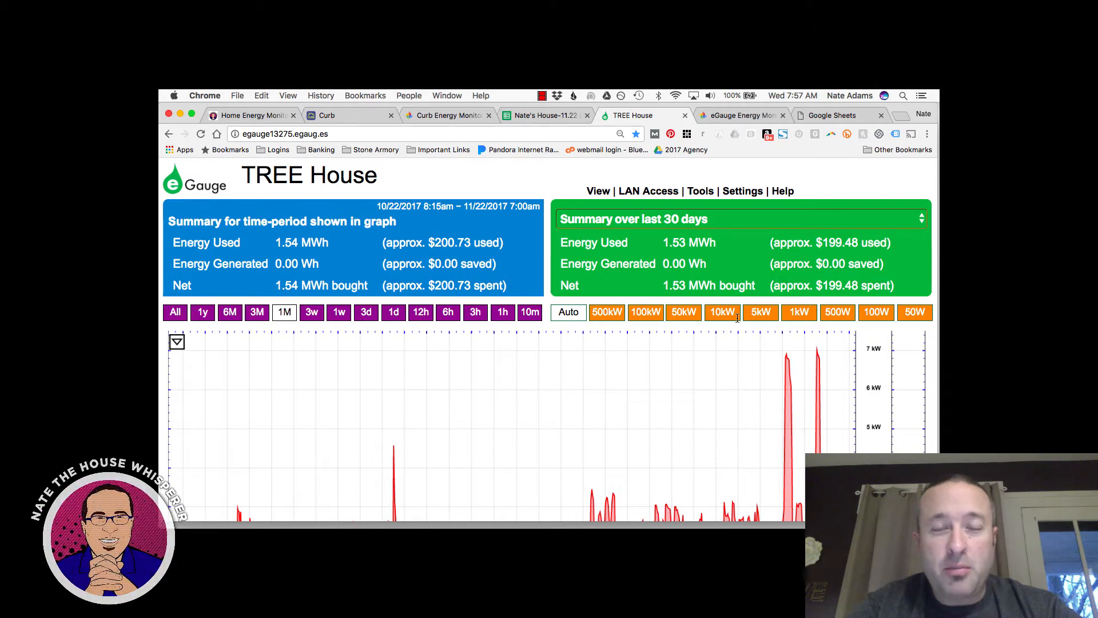
- Switch to the Home Energy Monitor comparison article
{"action": "left_click", "coordinate": [253, 115]}
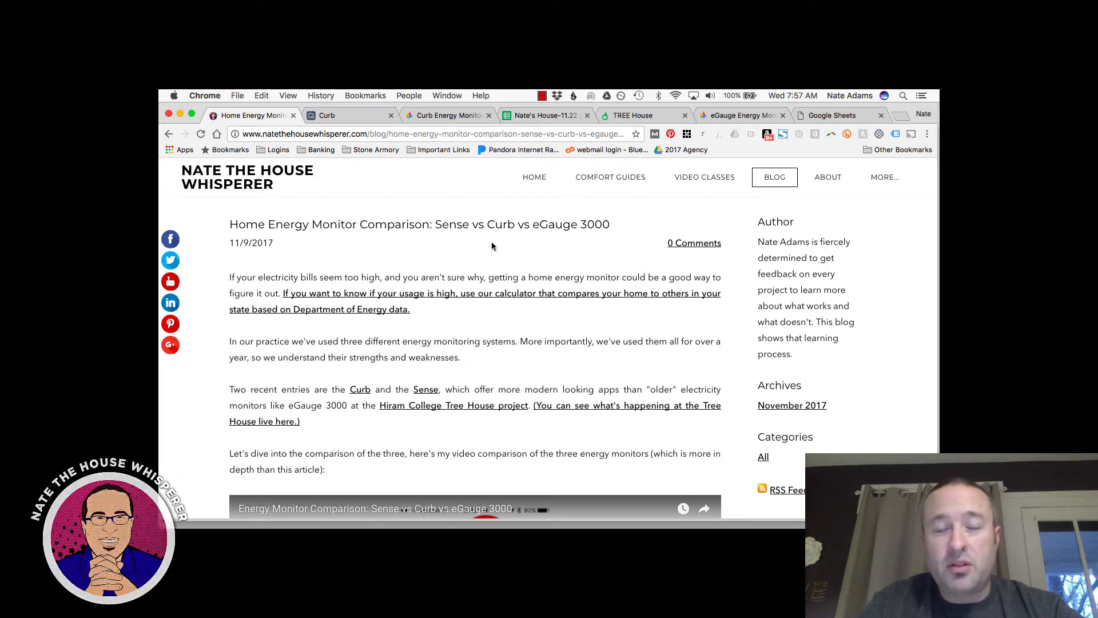
{"action": "scroll", "coordinate": [539, 238], "scroll_direction": "down", "scroll_amount": 5}
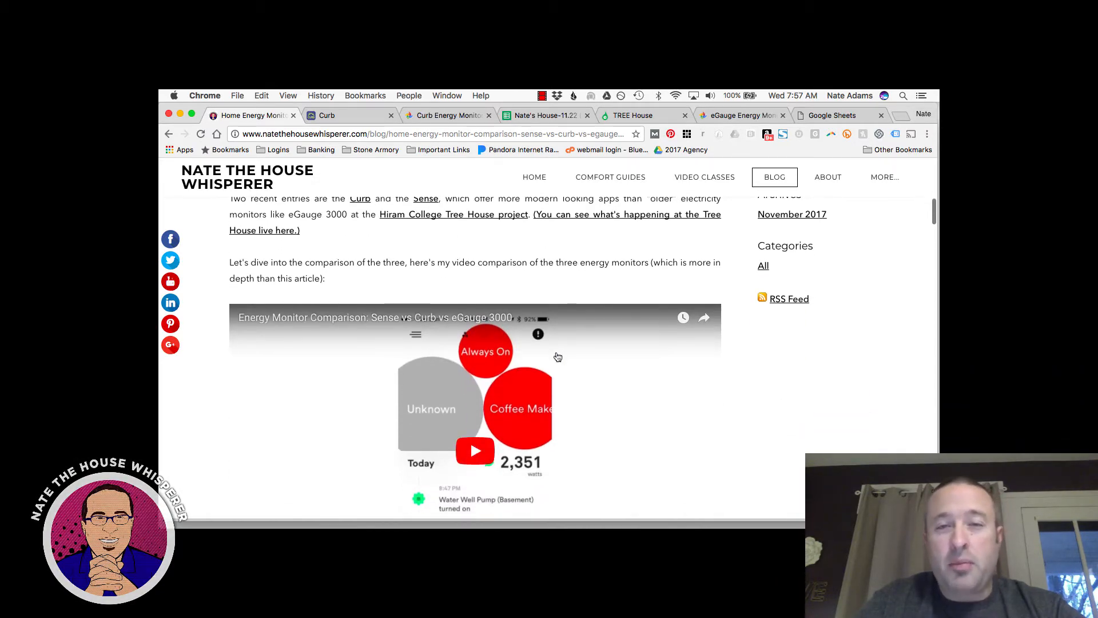
{"action": "scroll", "coordinate": [600, 337], "scroll_direction": "down", "scroll_amount": 2}
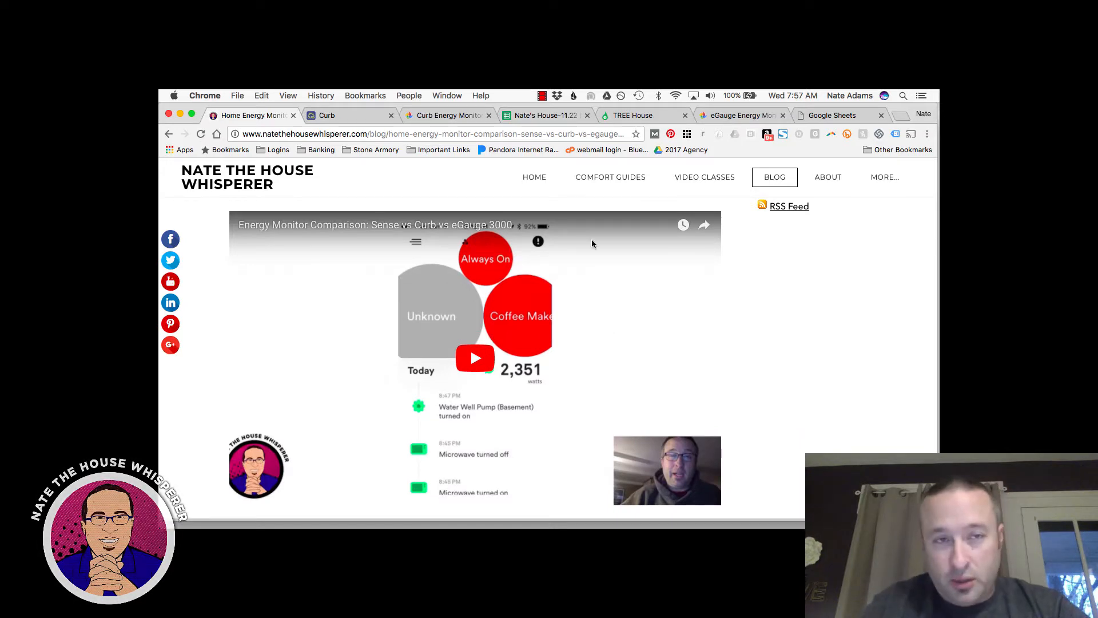
- Switch back to the eGauge TREE House energy dashboard
{"action": "left_click", "coordinate": [637, 117]}
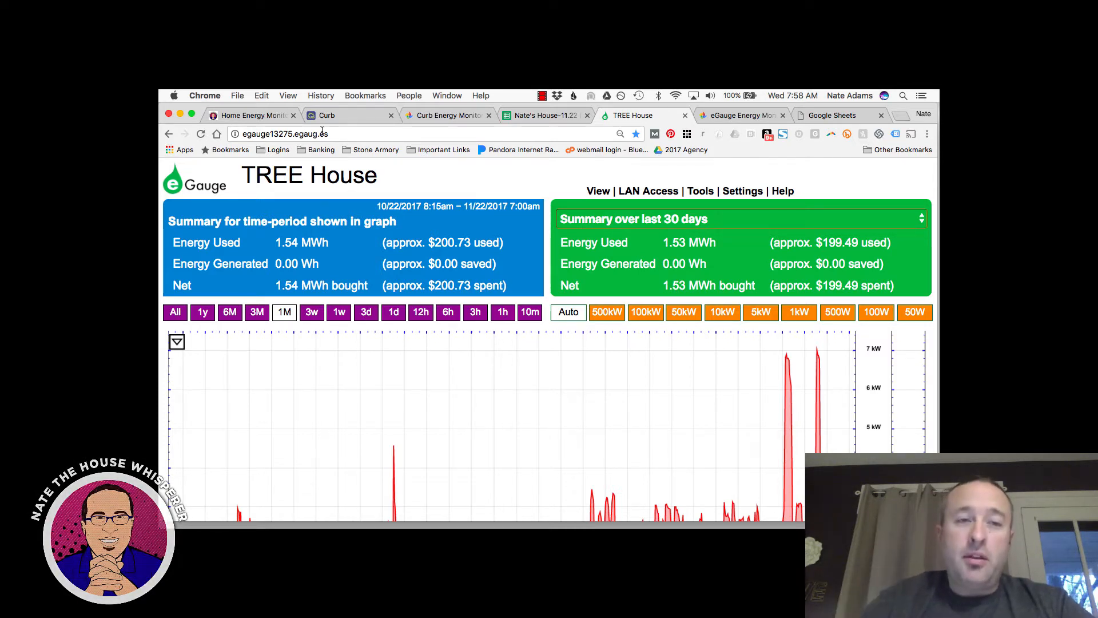
{"action": "left_click", "coordinate": [268, 116]}
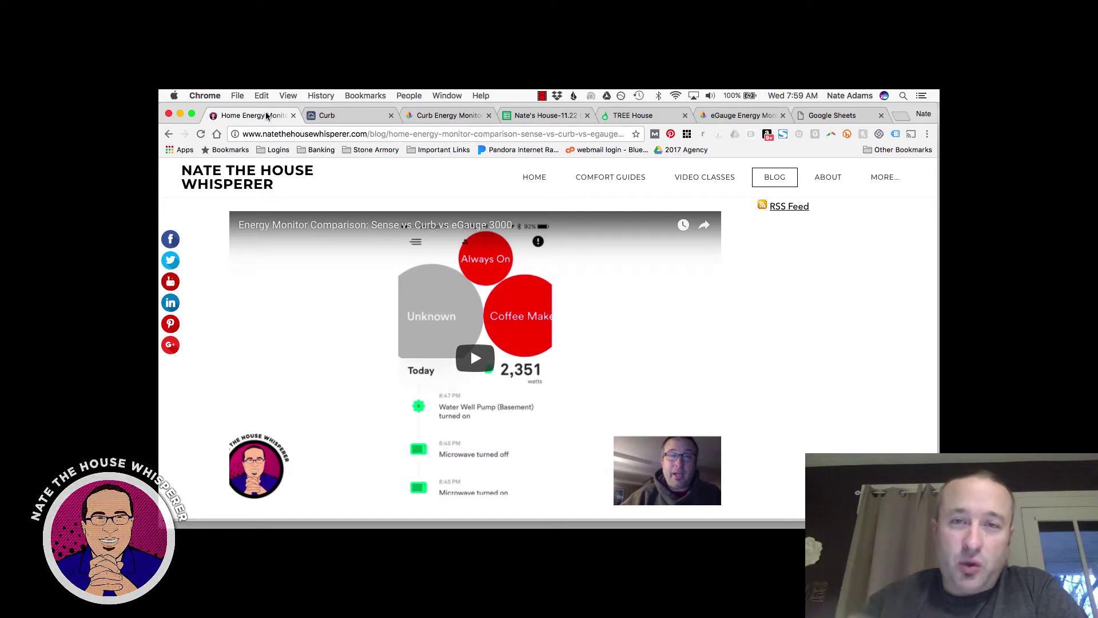
- In the eGauge Energy Monitor album, view the close-up electrical panel photo full size
{"action": "left_click", "coordinate": [743, 114]}
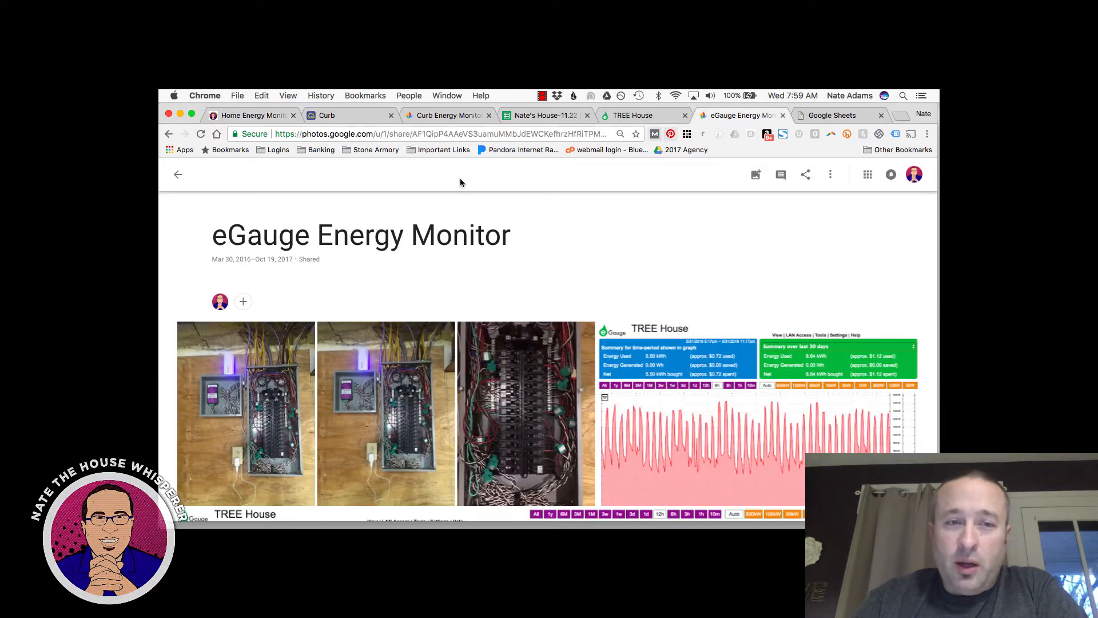
{"action": "scroll", "coordinate": [172, 240], "scroll_direction": "down", "scroll_amount": 2}
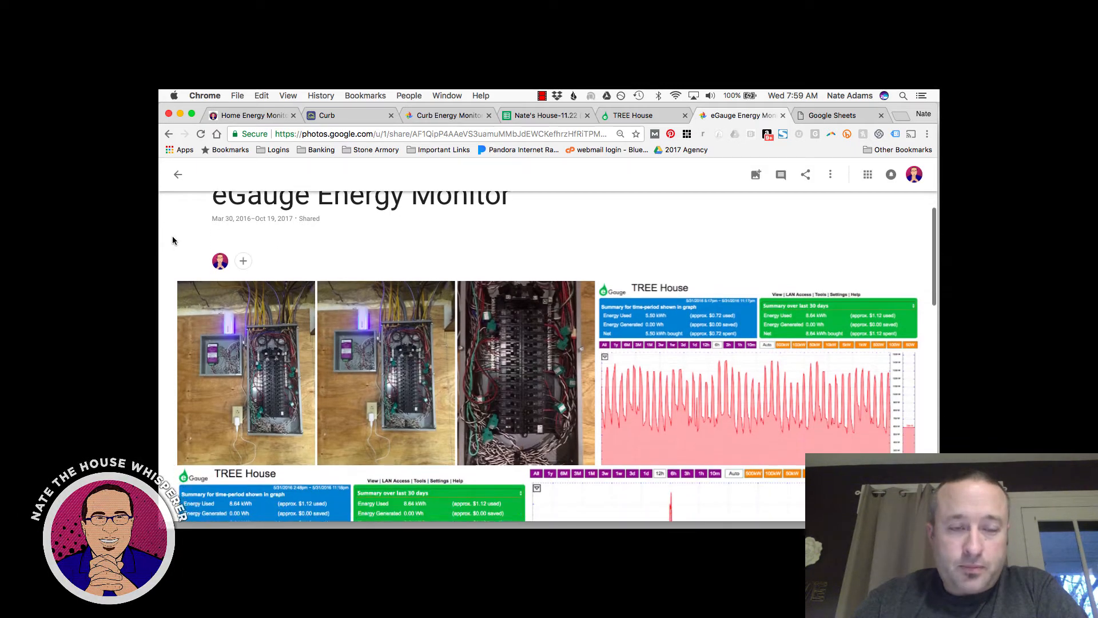
{"action": "left_click", "coordinate": [526, 348]}
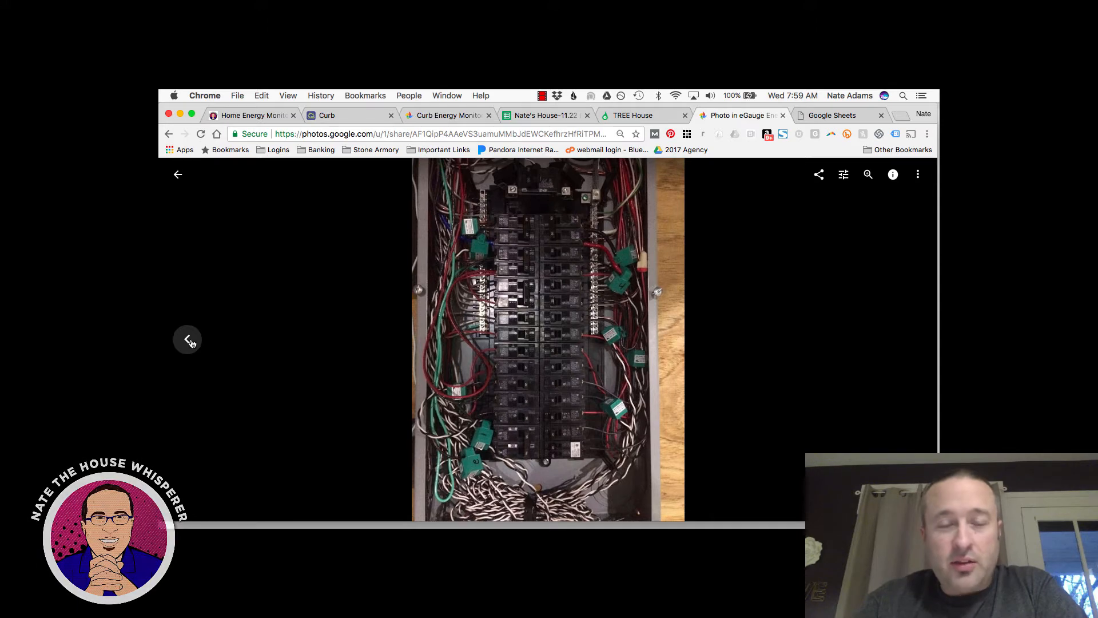
- Show the previous photo of the breaker panel with the eGauge box beside it
{"action": "left_click", "coordinate": [190, 341]}
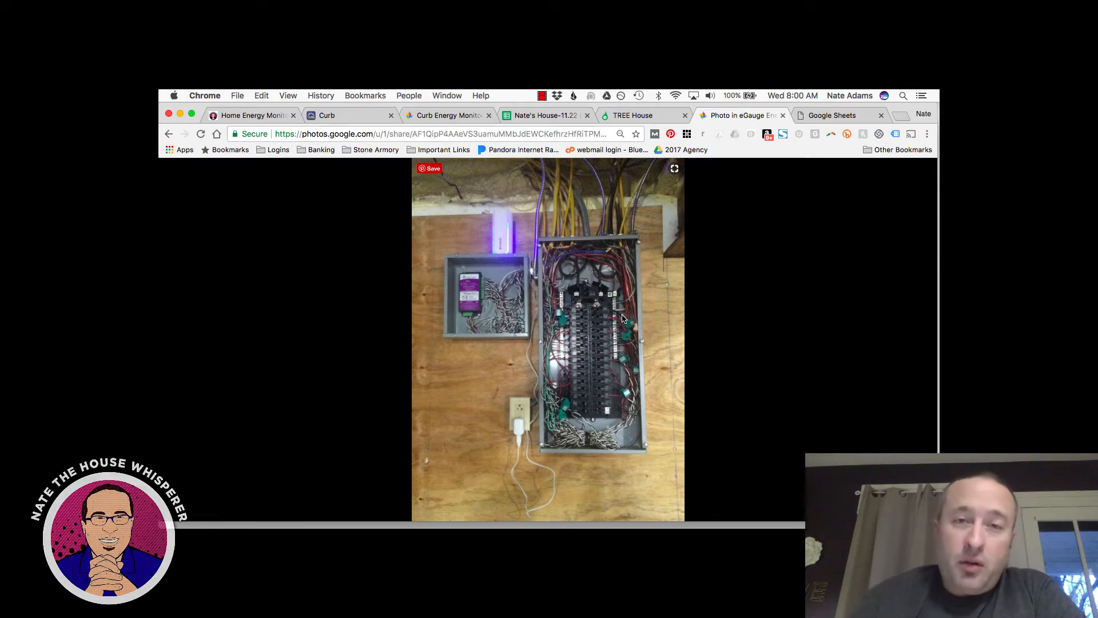
- Return to the TREE House dashboard reporting 1.53 MWh over 30 days
{"action": "left_click", "coordinate": [631, 116]}
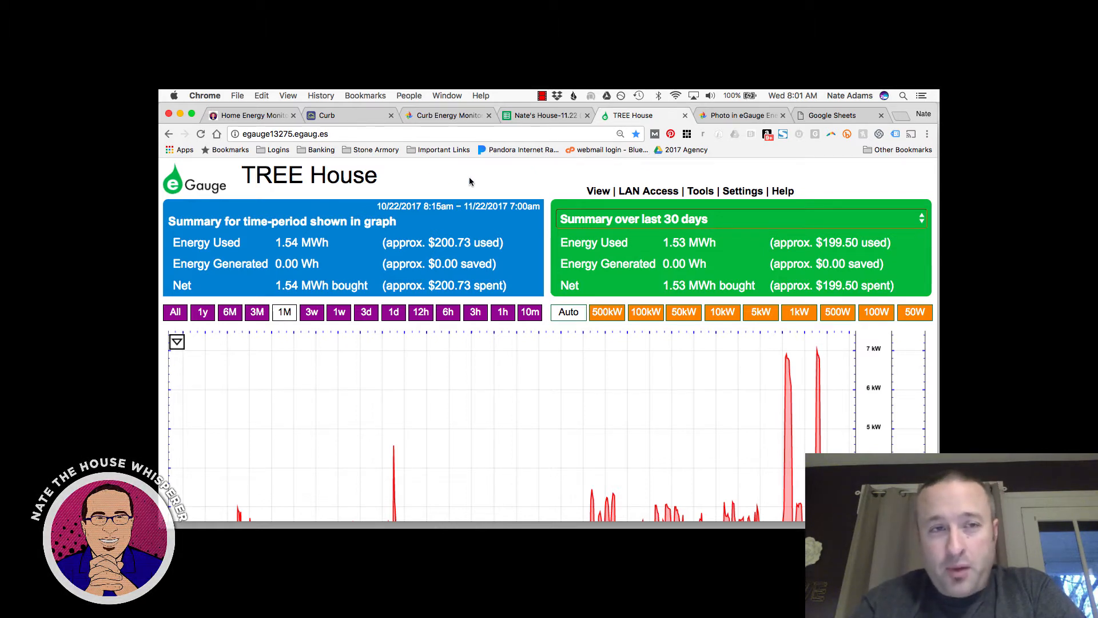
{"action": "left_click", "coordinate": [337, 136]}
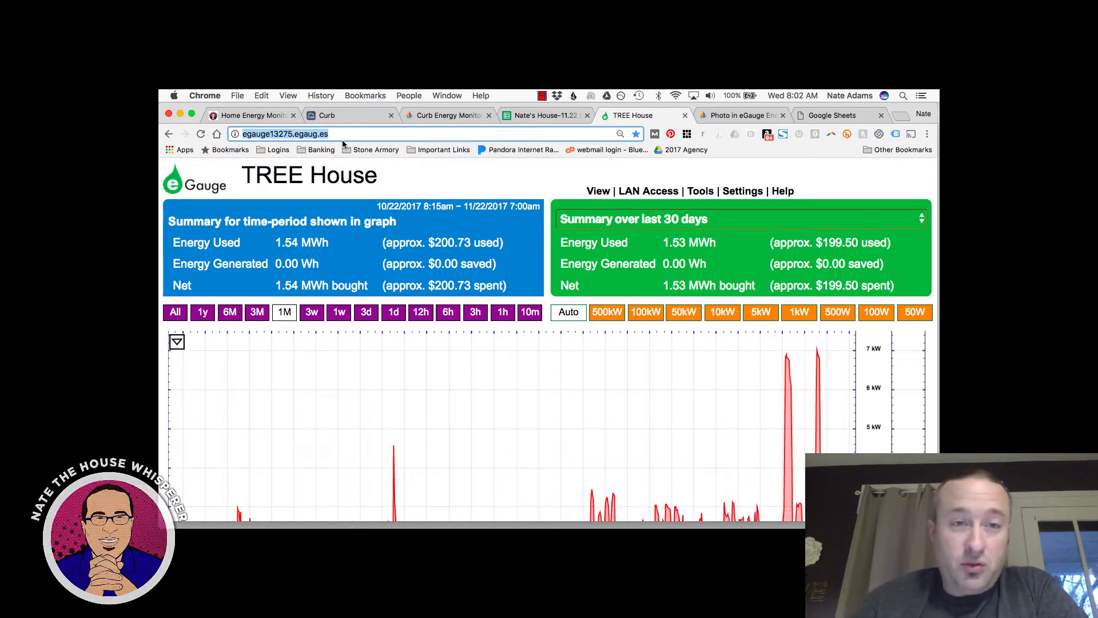
{"action": "scroll", "coordinate": [403, 223], "scroll_direction": "down", "scroll_amount": 3}
{"action": "scroll", "coordinate": [412, 232], "scroll_direction": "up", "scroll_amount": 3}
{"action": "scroll", "coordinate": [429, 241], "scroll_direction": "down", "scroll_amount": 2}
{"action": "scroll", "coordinate": [429, 241], "scroll_direction": "up", "scroll_amount": 2}
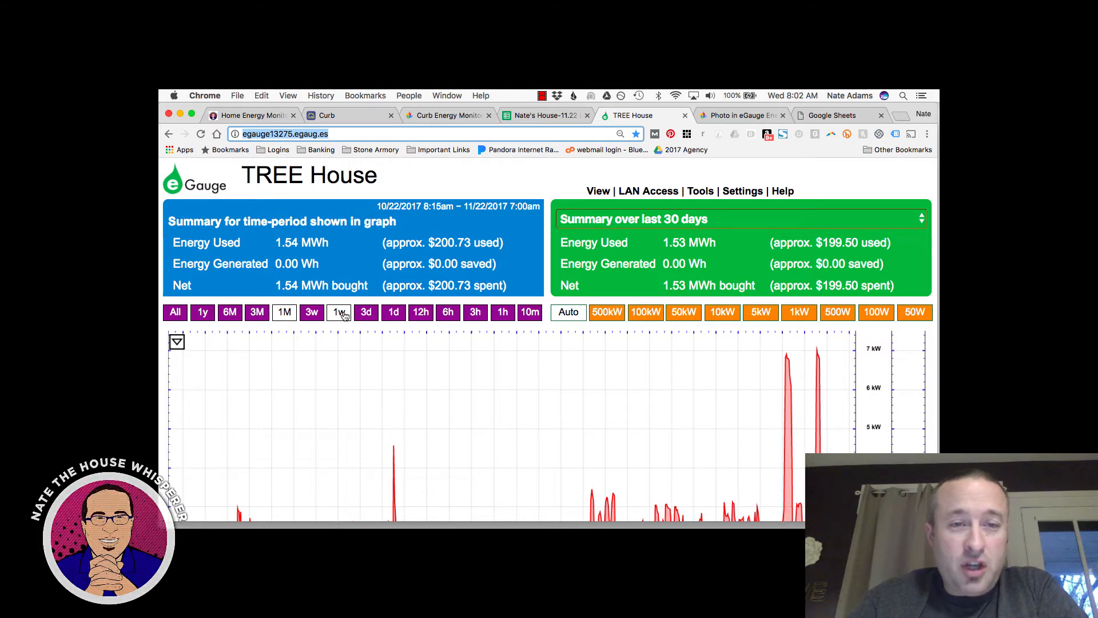
{"action": "left_click", "coordinate": [393, 313]}
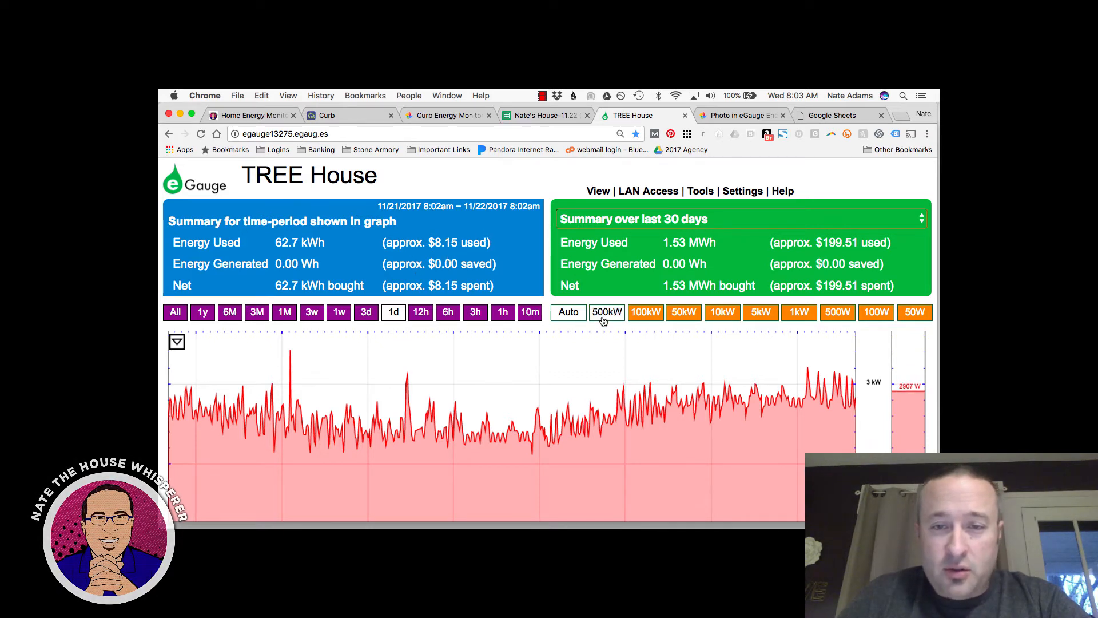
{"action": "scroll", "coordinate": [494, 293], "scroll_direction": "down", "scroll_amount": 2}
{"action": "scroll", "coordinate": [495, 293], "scroll_direction": "up", "scroll_amount": 2}
{"action": "scroll", "coordinate": [494, 293], "scroll_direction": "down", "scroll_amount": 1}
{"action": "scroll", "coordinate": [495, 293], "scroll_direction": "down", "scroll_amount": 1}
{"action": "scroll", "coordinate": [495, 294], "scroll_direction": "down", "scroll_amount": 3}
{"action": "scroll", "coordinate": [493, 294], "scroll_direction": "up", "scroll_amount": 5}
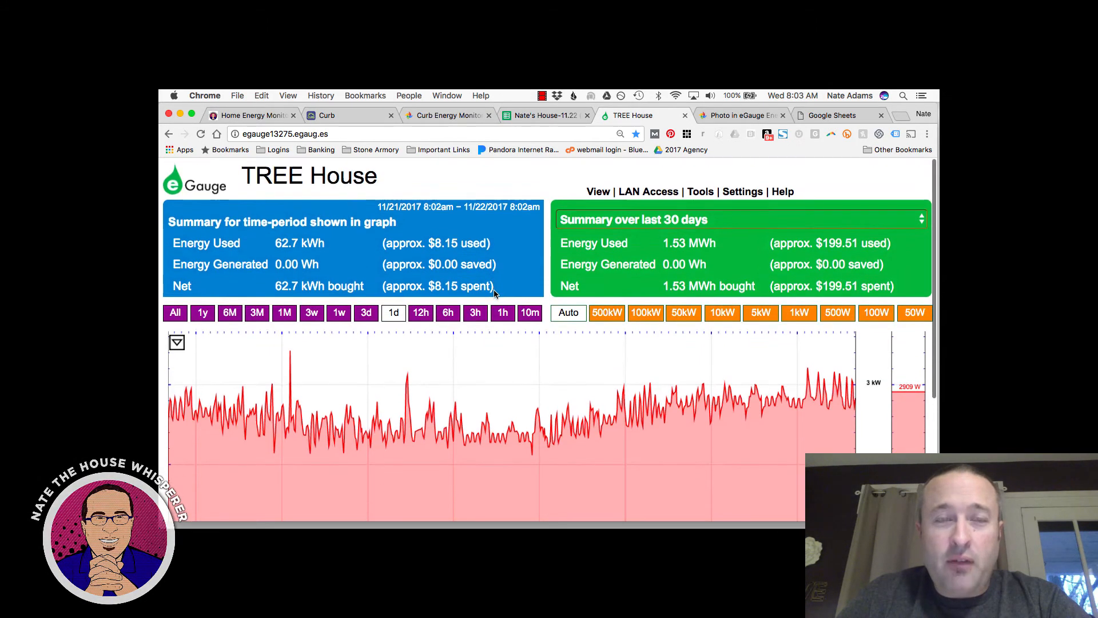
{"action": "scroll", "coordinate": [493, 294], "scroll_direction": "down", "scroll_amount": 5}
{"action": "scroll", "coordinate": [494, 294], "scroll_direction": "up", "scroll_amount": 5}
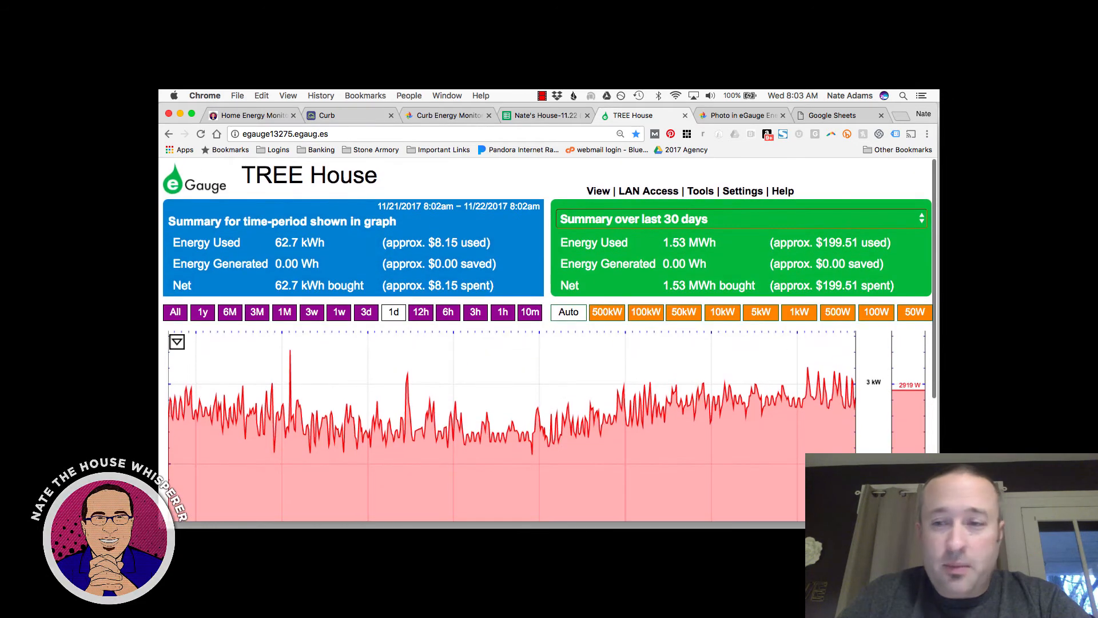
- Shrink and centre the dashboard window, then show one year of power data (15.7 MWh)
{"action": "left_click_drag", "start_coordinate": [939, 526], "coordinate": [647, 505]}
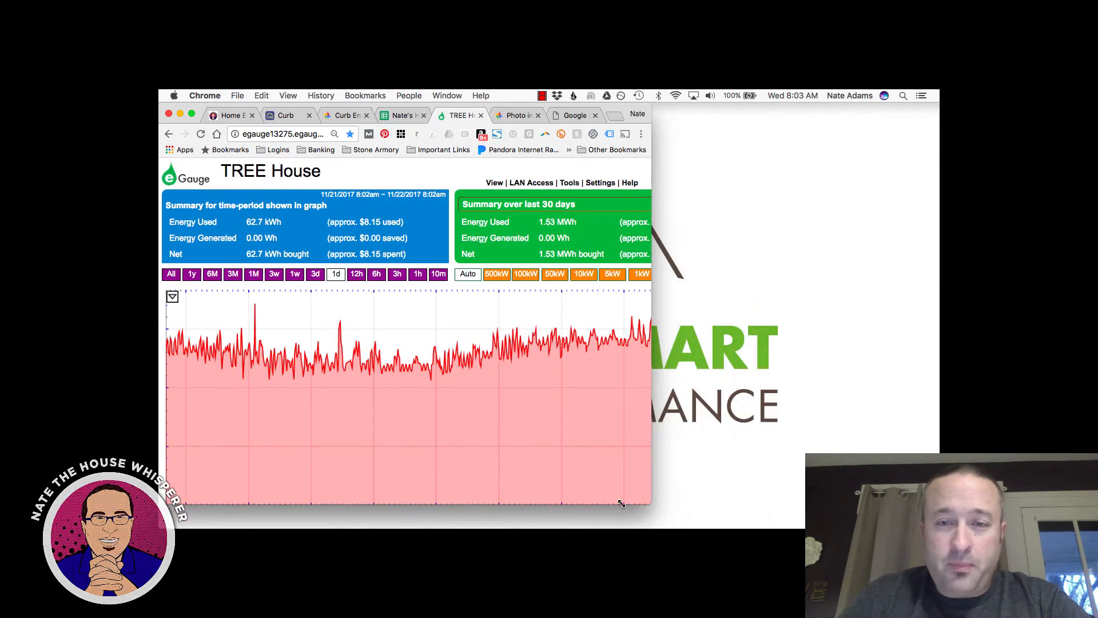
{"action": "left_click_drag", "start_coordinate": [608, 499], "coordinate": [588, 499]}
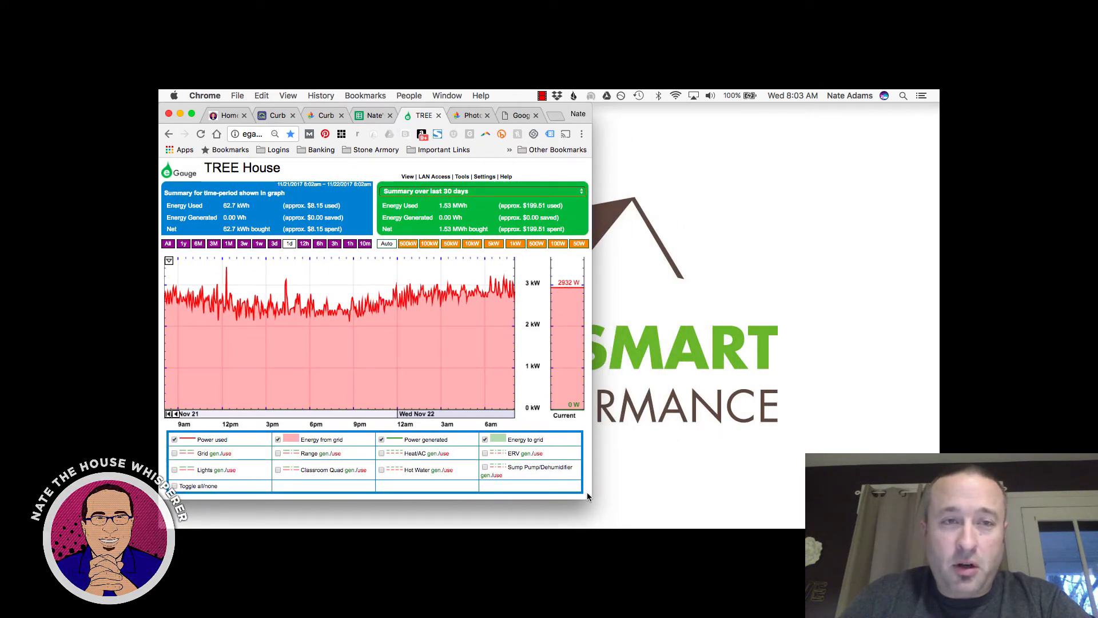
{"action": "left_click_drag", "start_coordinate": [478, 107], "coordinate": [615, 111]}
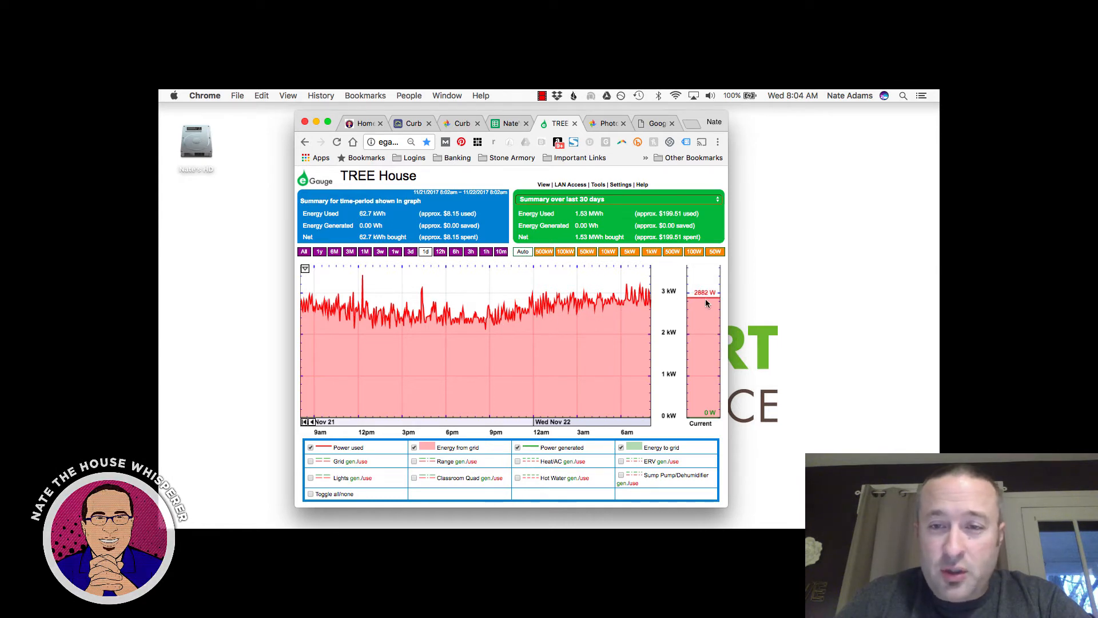
{"action": "left_click", "coordinate": [335, 252]}
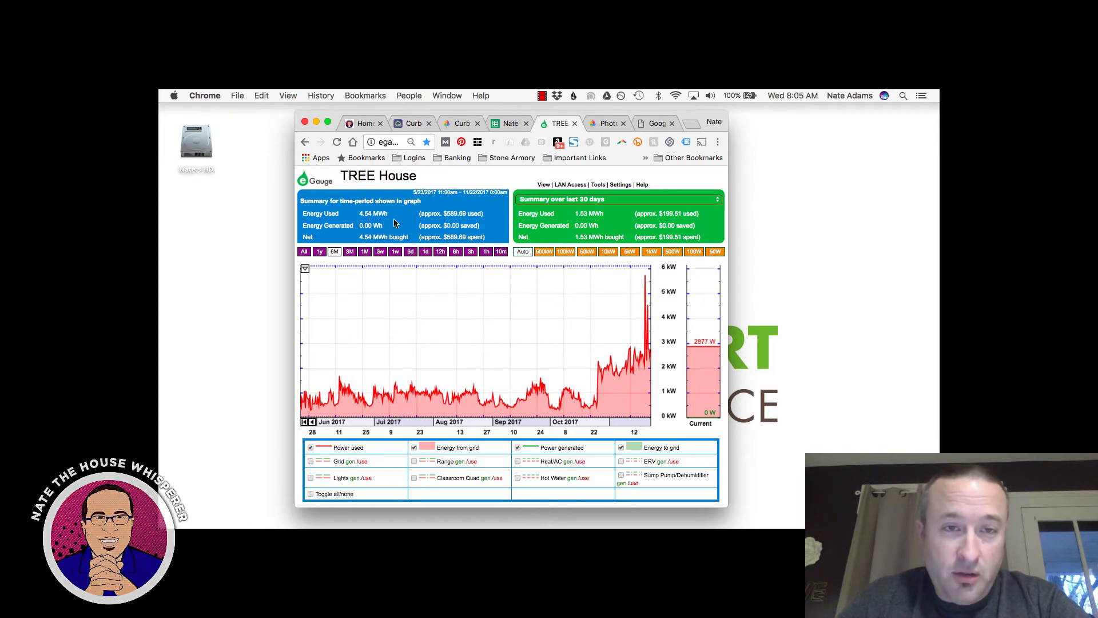
{"action": "left_click", "coordinate": [319, 251]}
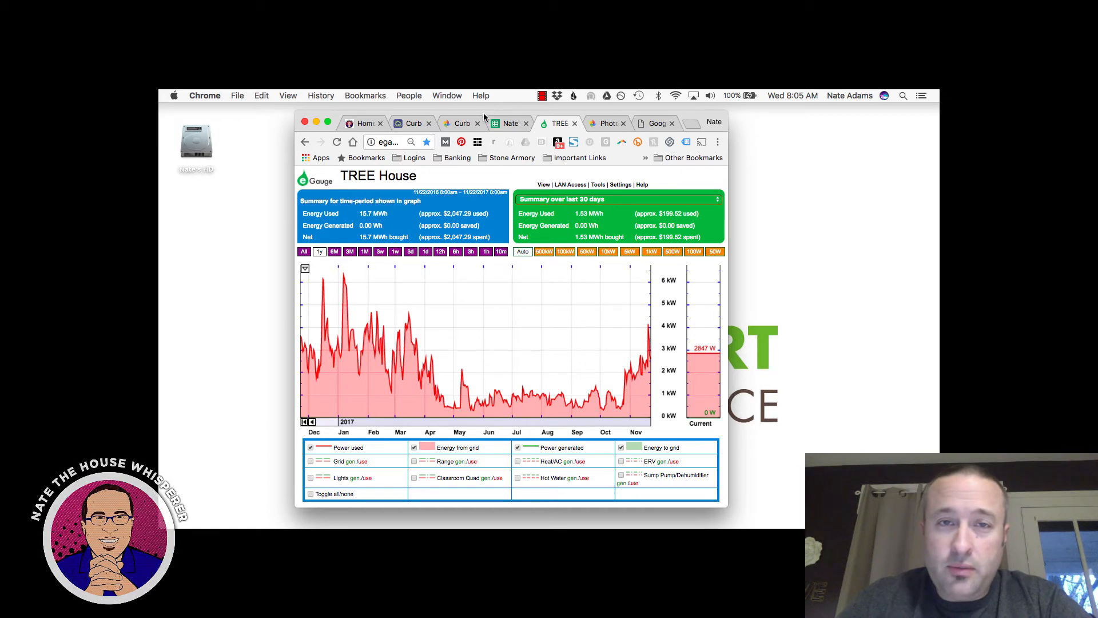
- Move the browser window left and enlarge it so the dashboard fills the screen
{"action": "left_click_drag", "start_coordinate": [483, 114], "coordinate": [347, 103]}
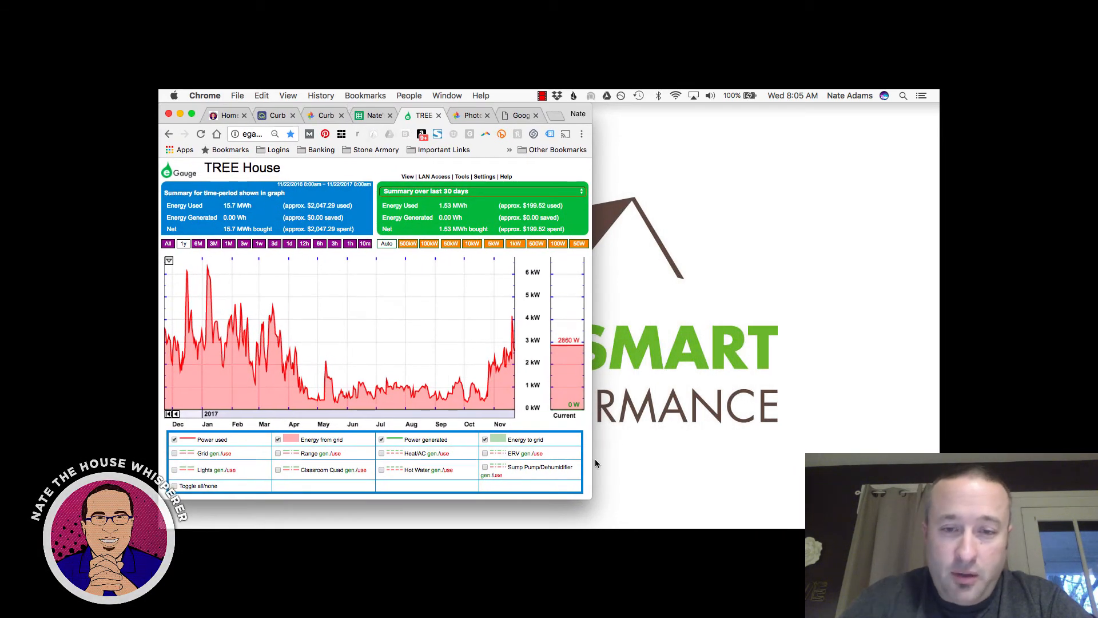
{"action": "left_click_drag", "start_coordinate": [592, 500], "coordinate": [929, 496]}
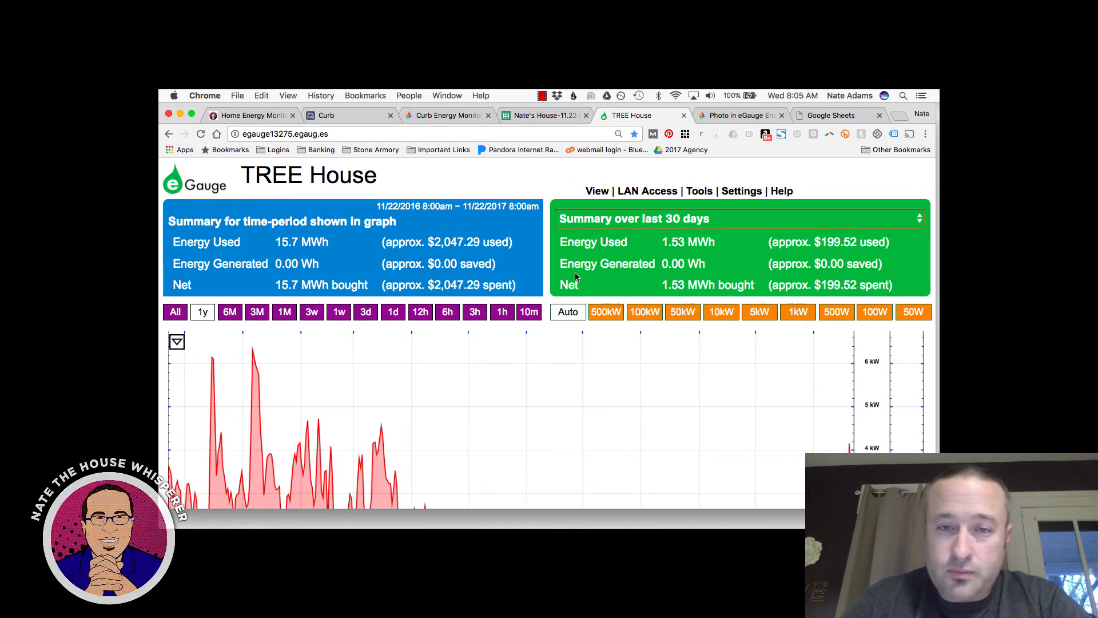
{"action": "scroll", "coordinate": [523, 301], "scroll_direction": "down", "scroll_amount": 5}
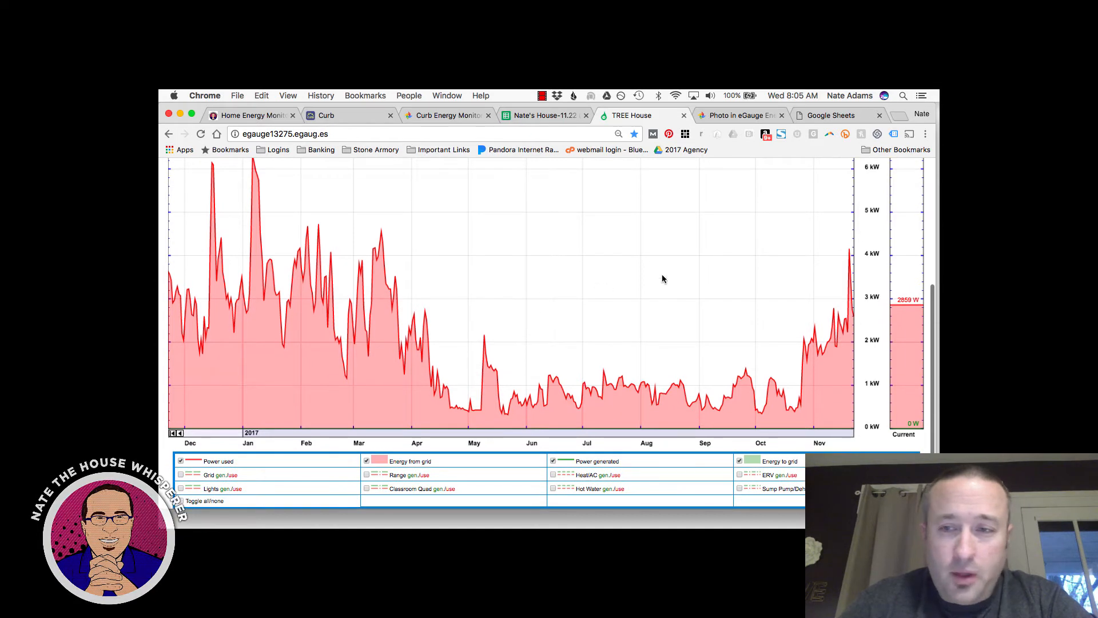
{"action": "scroll", "coordinate": [464, 266], "scroll_direction": "up", "scroll_amount": 2}
{"action": "scroll", "coordinate": [387, 273], "scroll_direction": "up", "scroll_amount": 1}
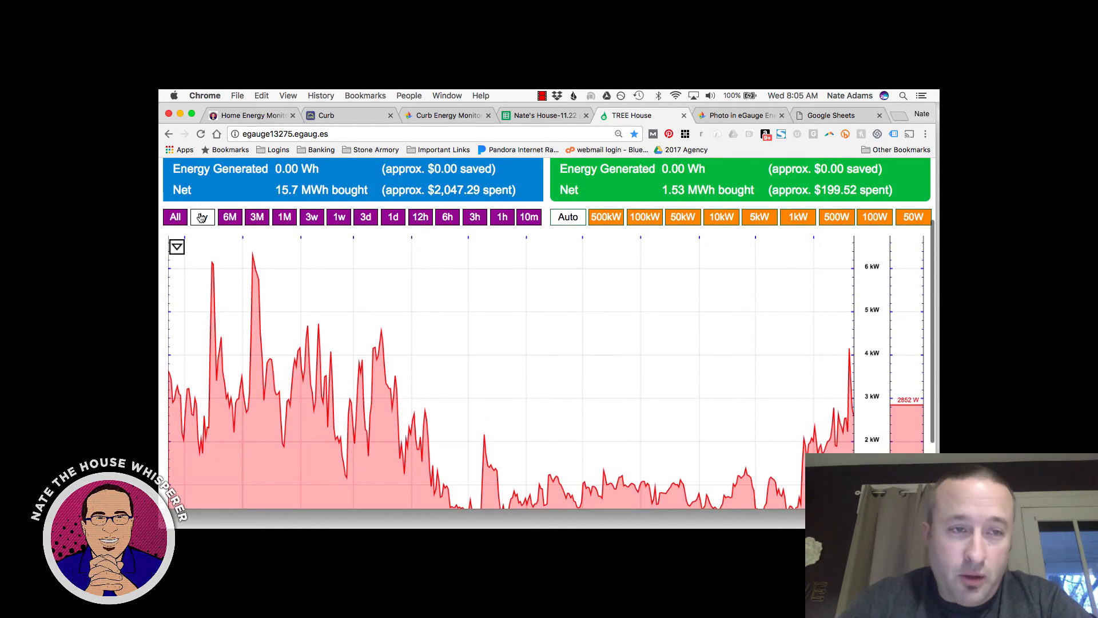
{"action": "scroll", "coordinate": [516, 301], "scroll_direction": "down", "scroll_amount": 3}
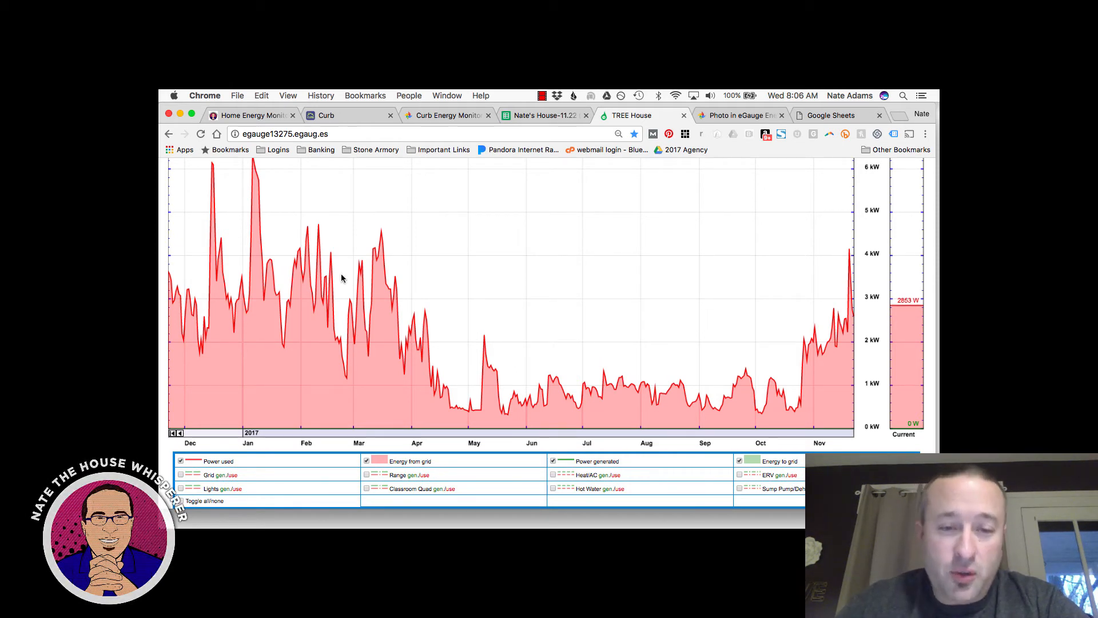
- Toggle the Heat/AC and Hot Water circuit overlays on the year-long graph to compare them
{"action": "left_click", "coordinate": [552, 474]}
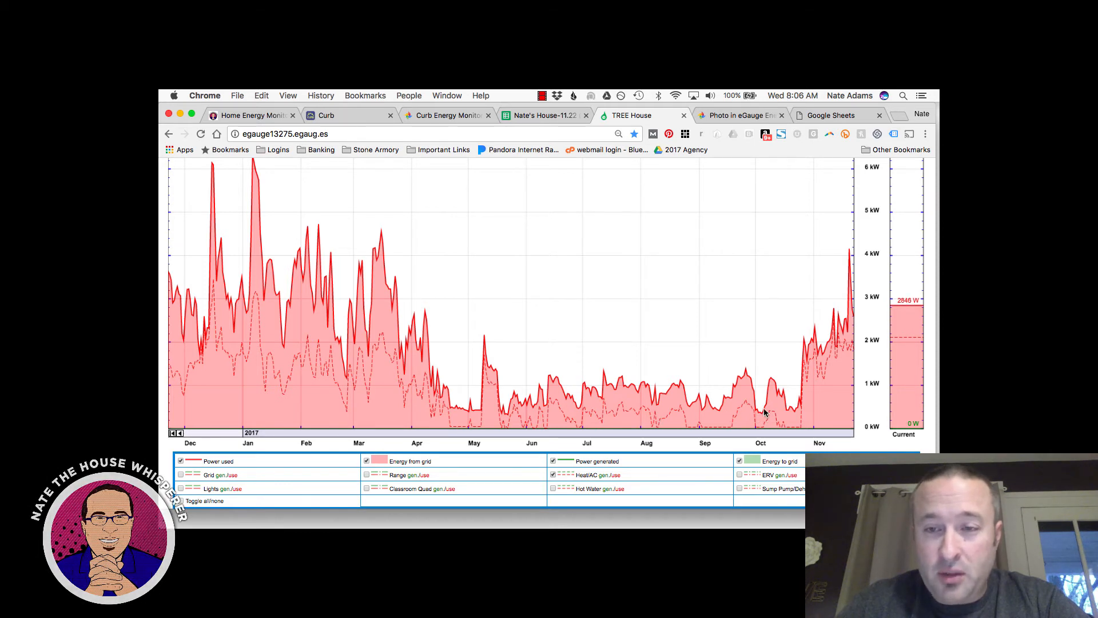
{"action": "left_click", "coordinate": [552, 475]}
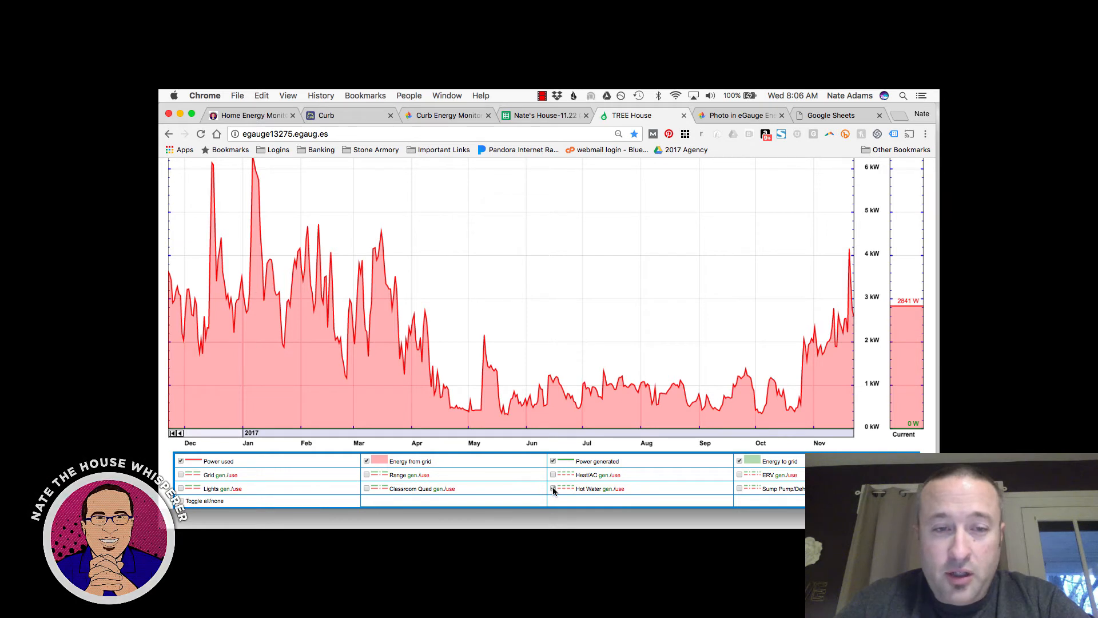
{"action": "left_click", "coordinate": [552, 488]}
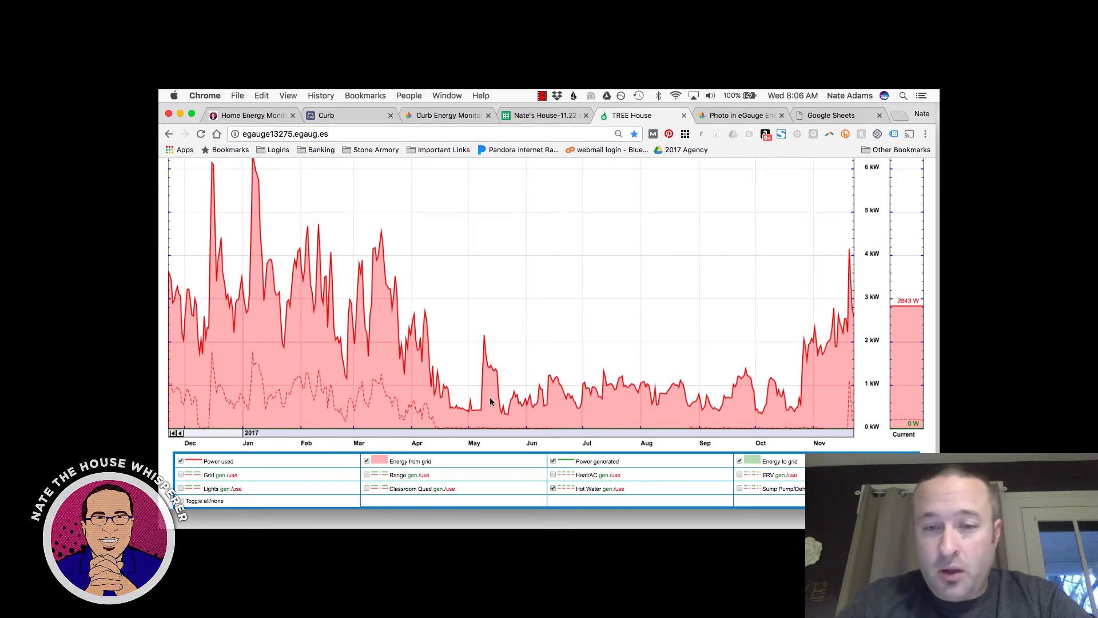
{"action": "left_click", "coordinate": [553, 488]}
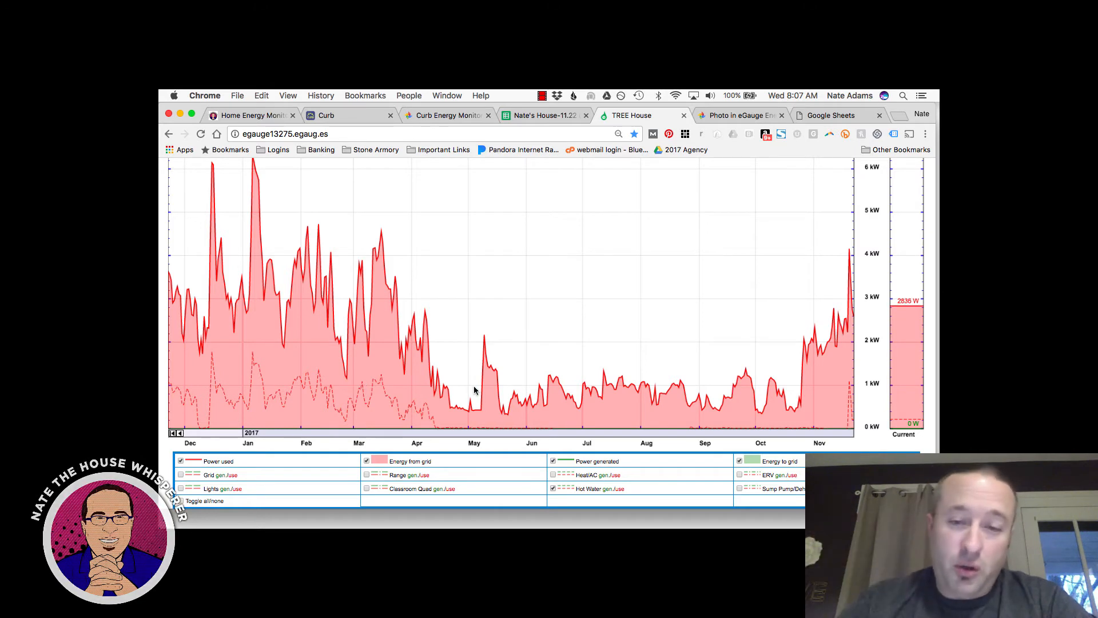
{"action": "left_click", "coordinate": [553, 476]}
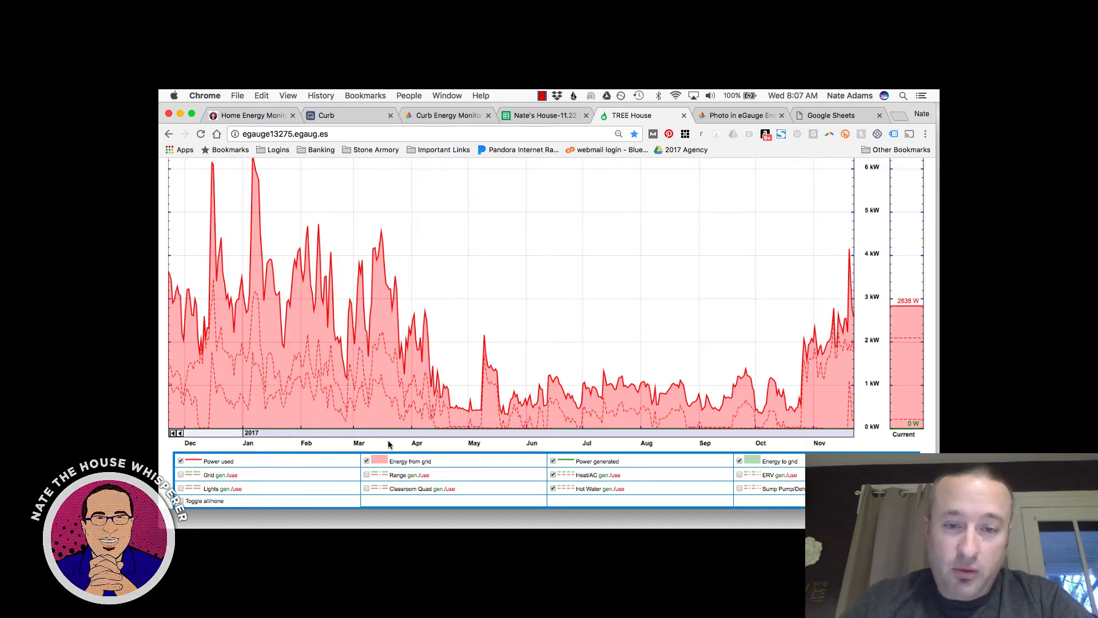
{"action": "left_click", "coordinate": [554, 476]}
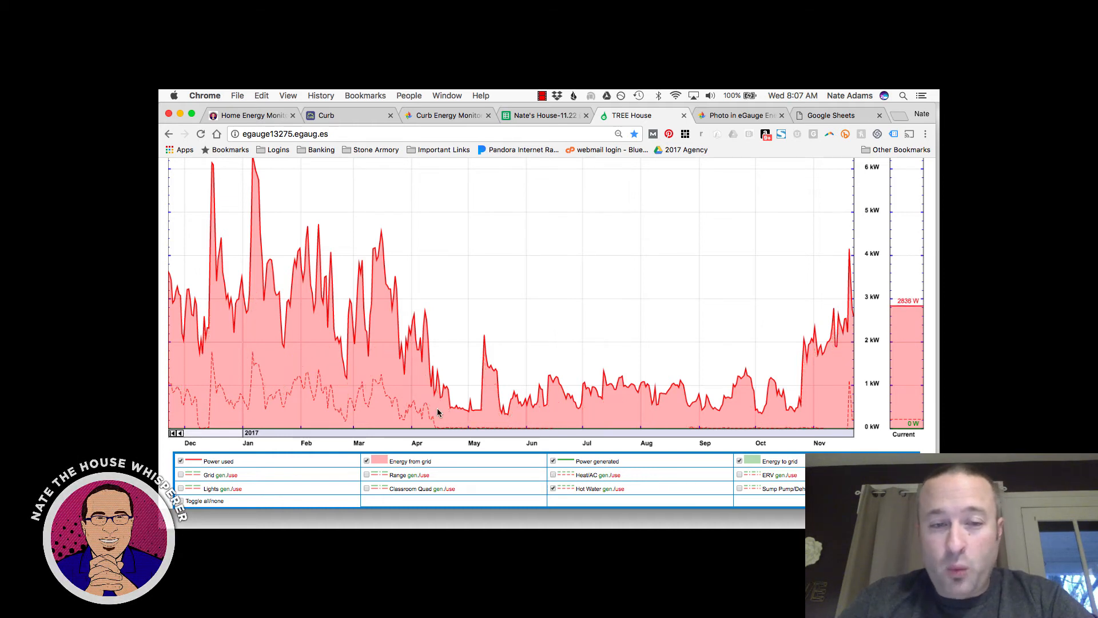
- Remove the Hot Water overlay so only whole-house power remains
{"action": "left_click", "coordinate": [553, 488]}
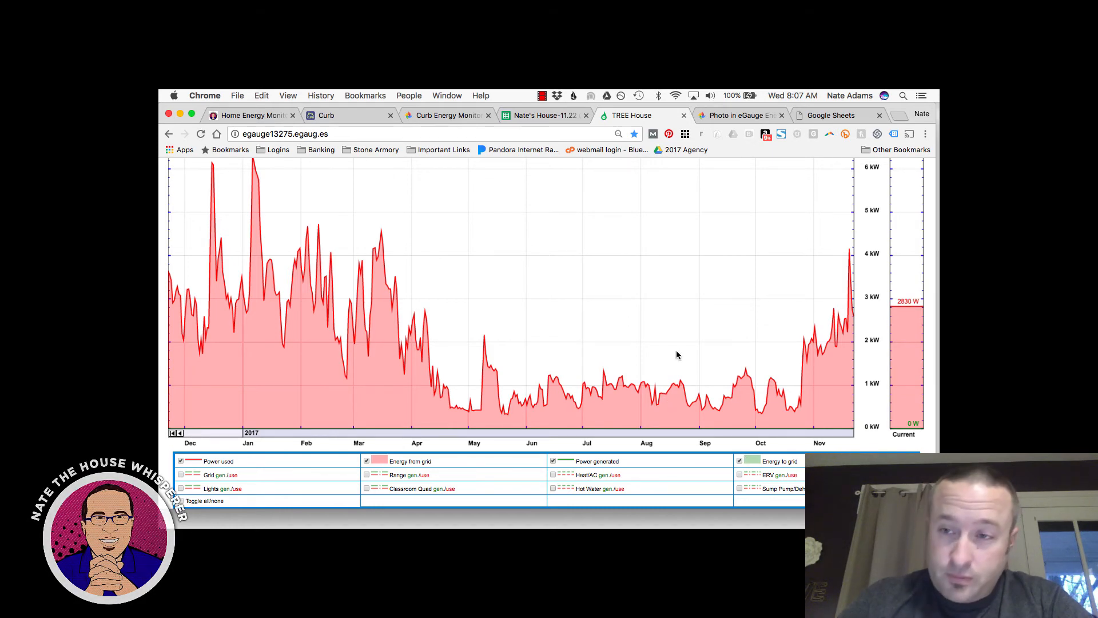
{"action": "scroll", "coordinate": [676, 354], "scroll_direction": "up", "scroll_amount": 2}
{"action": "scroll", "coordinate": [677, 355], "scroll_direction": "up", "scroll_amount": 3}
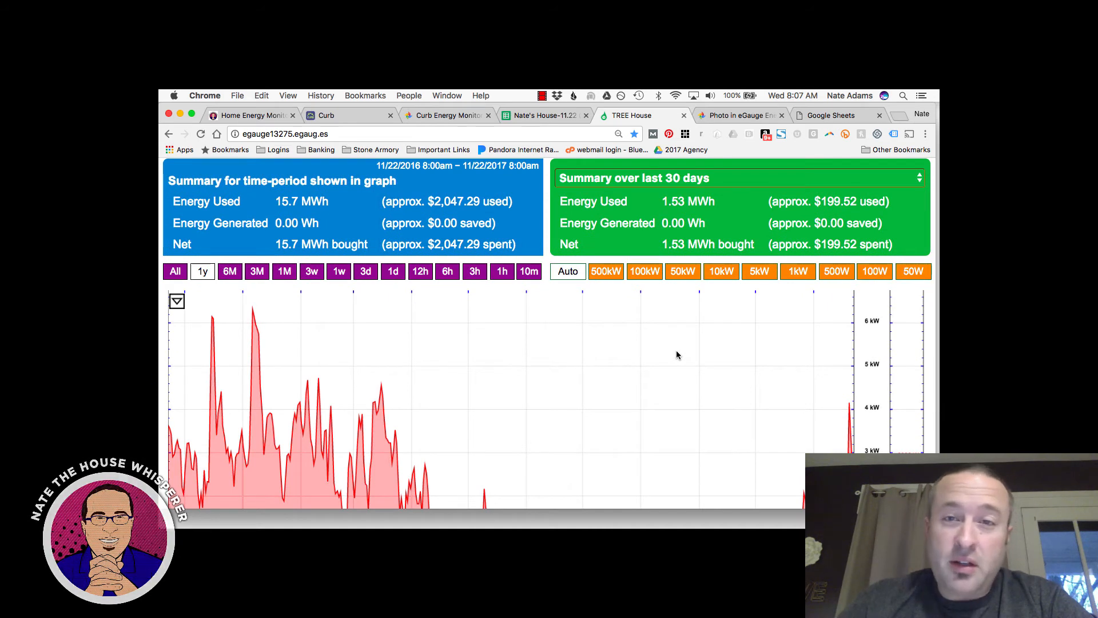
{"action": "scroll", "coordinate": [677, 354], "scroll_direction": "up", "scroll_amount": 1}
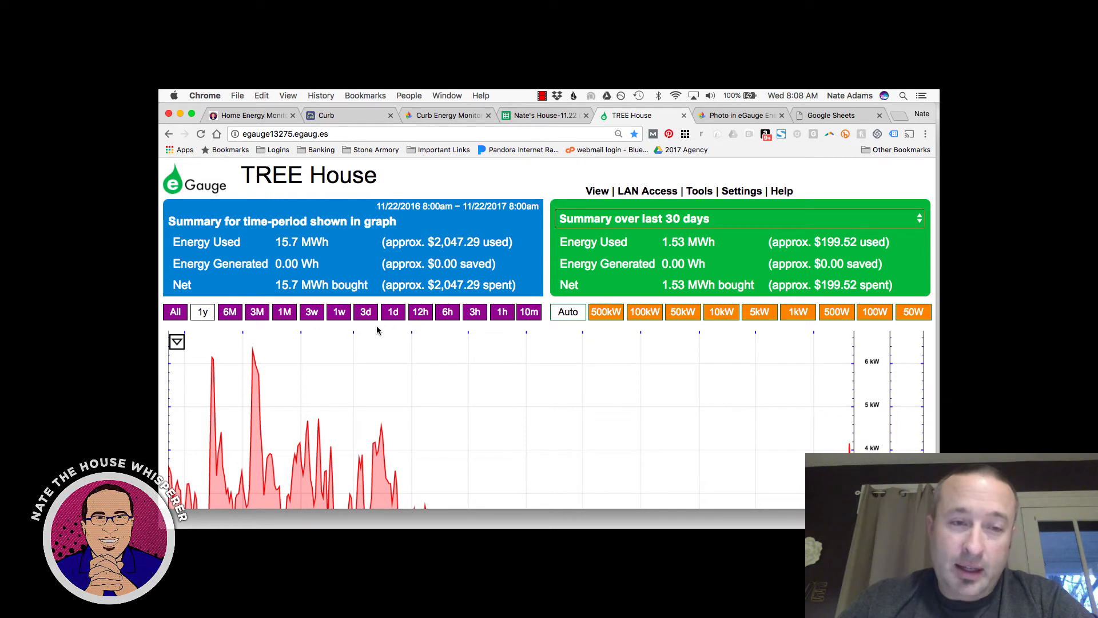
- Start setting a custom graph time period and bring up the From-date calendar
{"action": "left_click", "coordinate": [176, 342]}
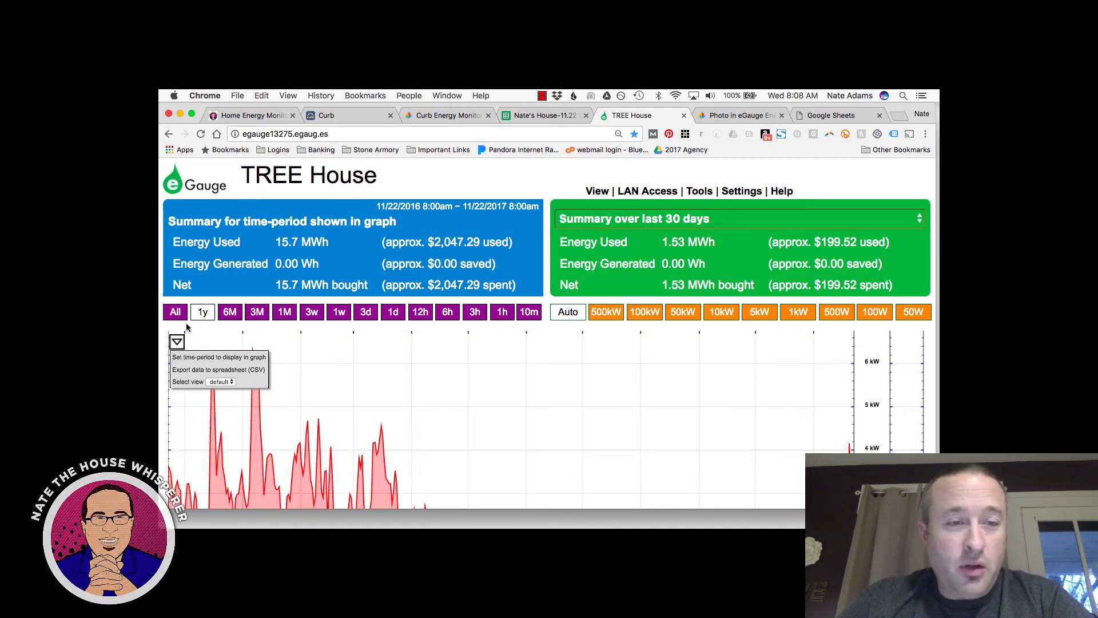
{"action": "left_click", "coordinate": [219, 359]}
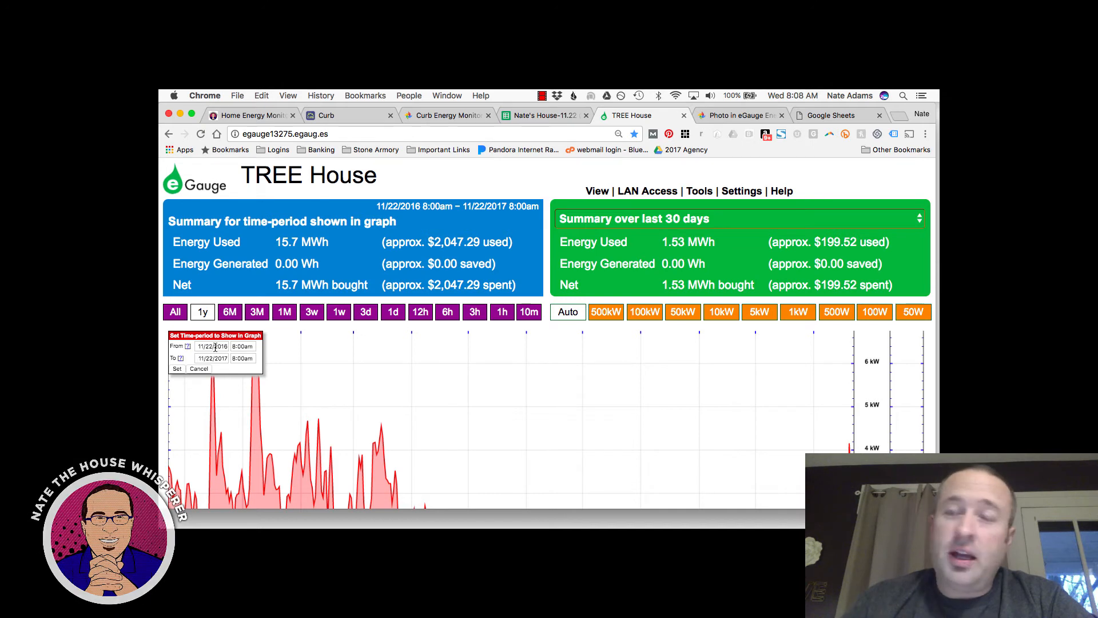
{"action": "left_click", "coordinate": [204, 345]}
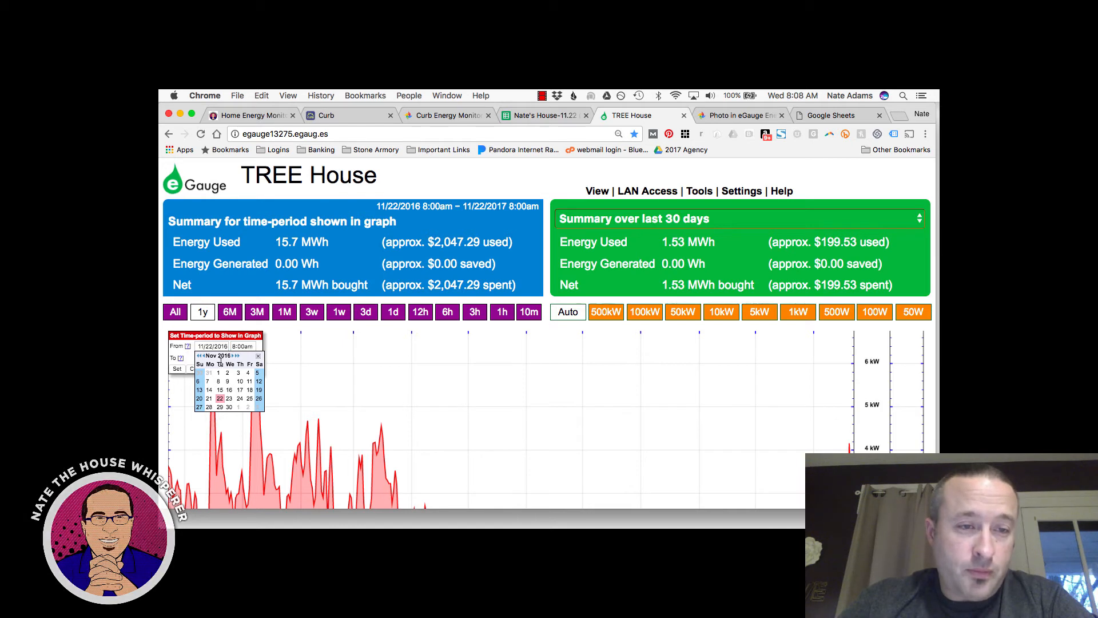
- Start the graph at 11/15/2016, apply the period, and bring up the graph's data options menu
{"action": "left_click", "coordinate": [219, 391]}
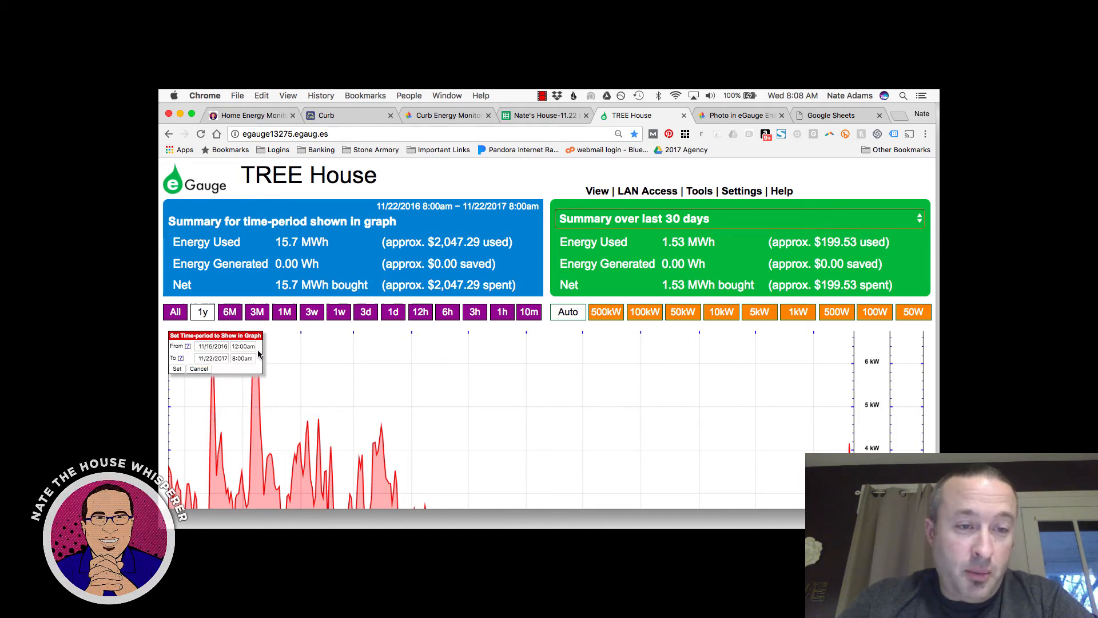
{"action": "left_click", "coordinate": [176, 369]}
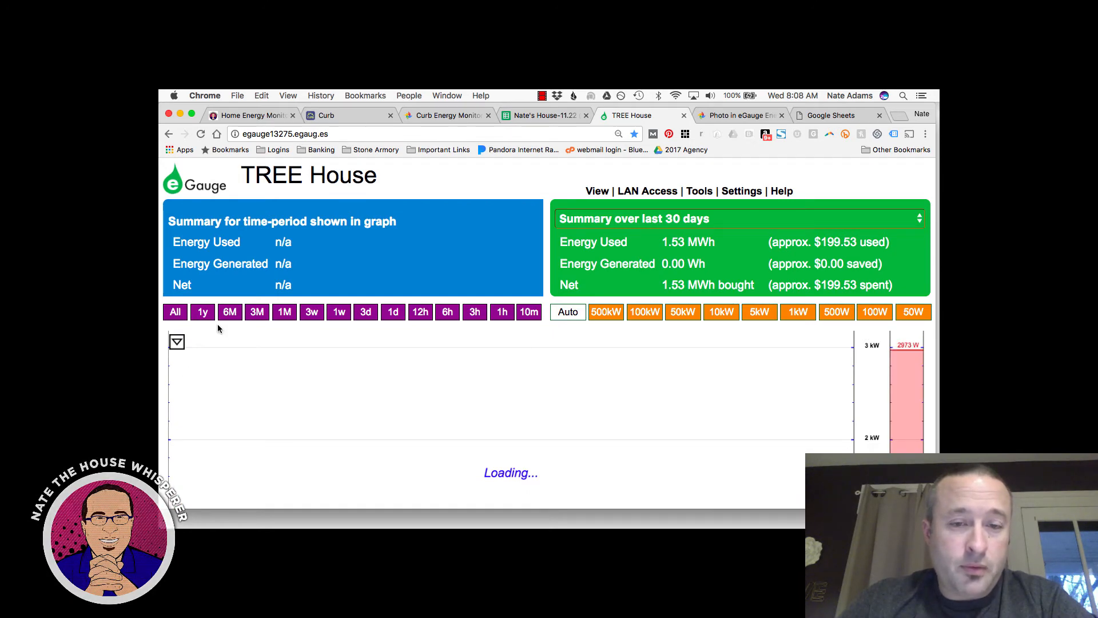
{"action": "scroll", "coordinate": [339, 344], "scroll_direction": "down", "scroll_amount": 3}
{"action": "scroll", "coordinate": [339, 345], "scroll_direction": "down", "scroll_amount": 2}
{"action": "scroll", "coordinate": [326, 299], "scroll_direction": "down", "scroll_amount": 1}
{"action": "scroll", "coordinate": [325, 298], "scroll_direction": "up", "scroll_amount": 3}
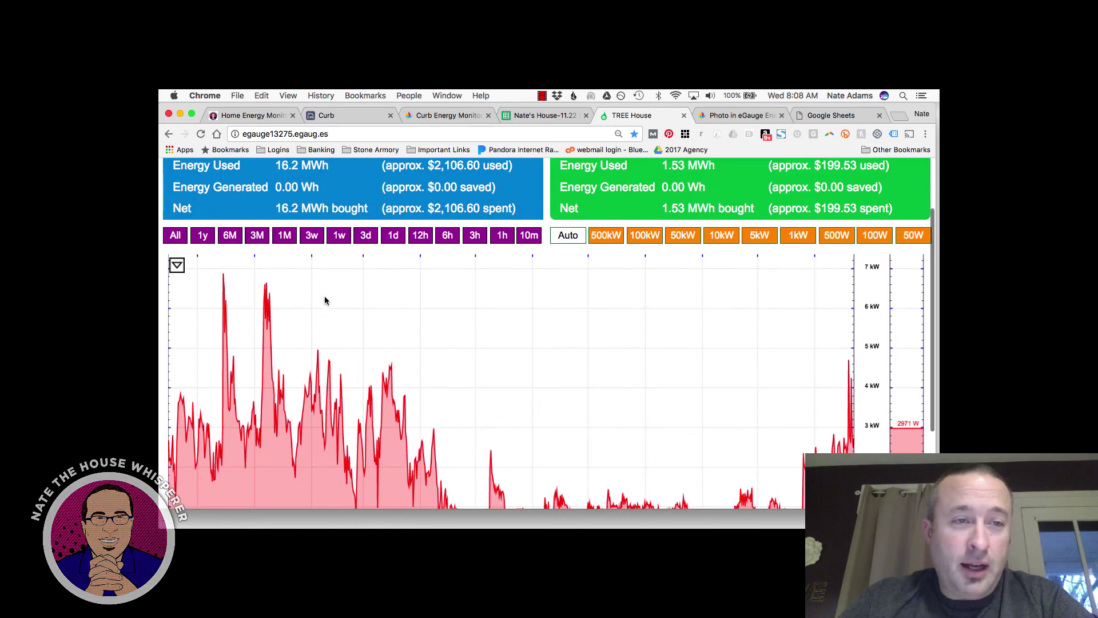
{"action": "left_click", "coordinate": [177, 267]}
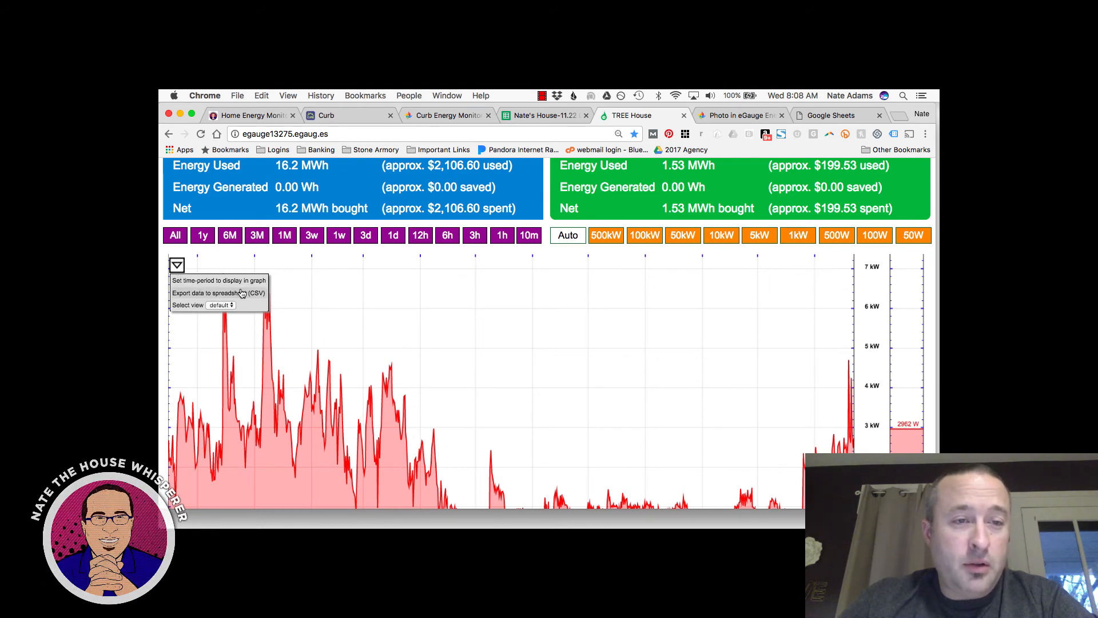
- Export the graph data to CSV with a 1-hour interval and Average Value export type
{"action": "left_click", "coordinate": [237, 293]}
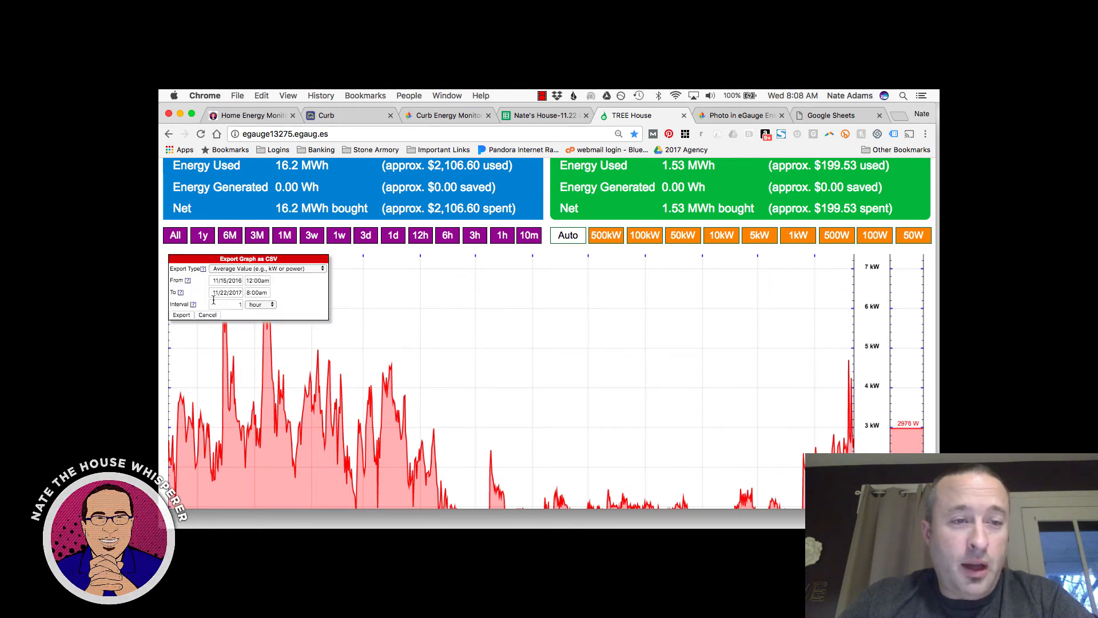
{"action": "left_click", "coordinate": [272, 306]}
{"action": "left_click", "coordinate": [270, 289]}
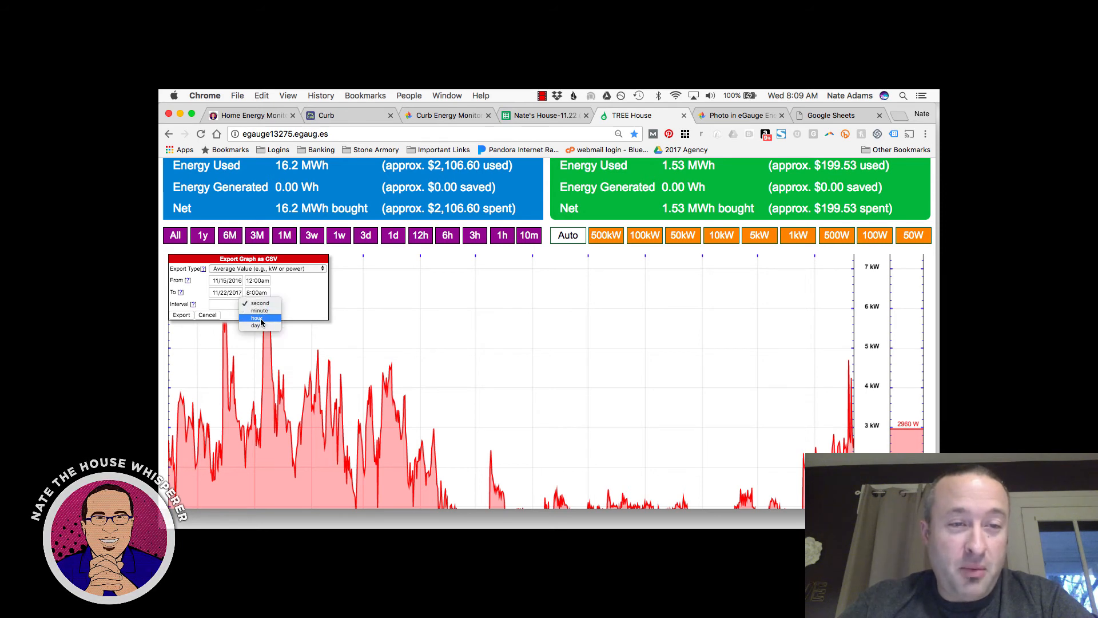
{"action": "left_click", "coordinate": [257, 317]}
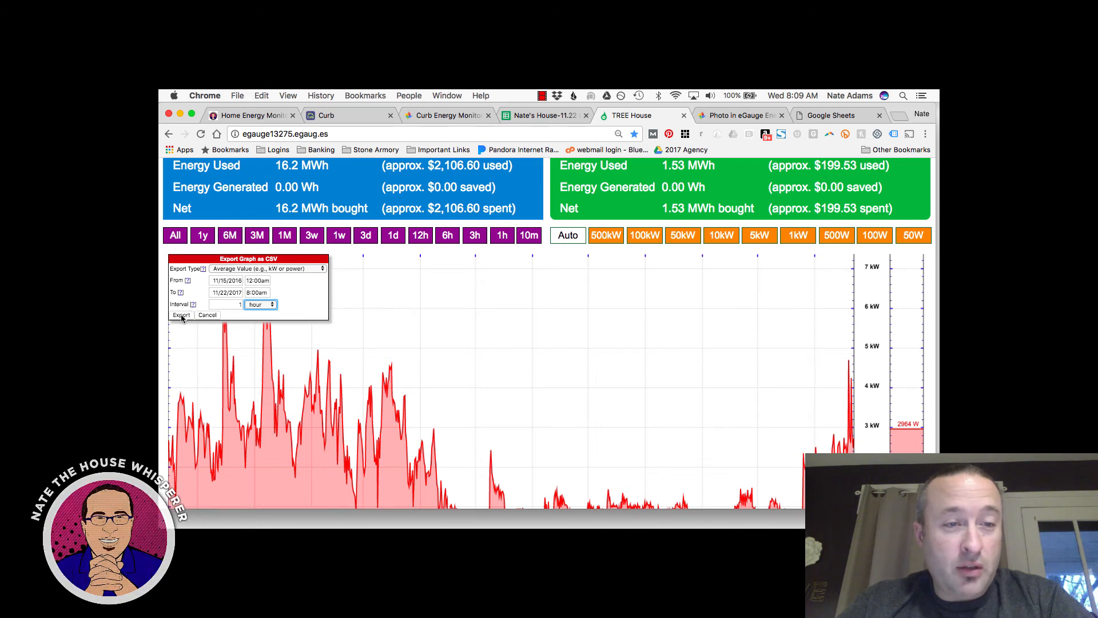
{"action": "left_click", "coordinate": [256, 270]}
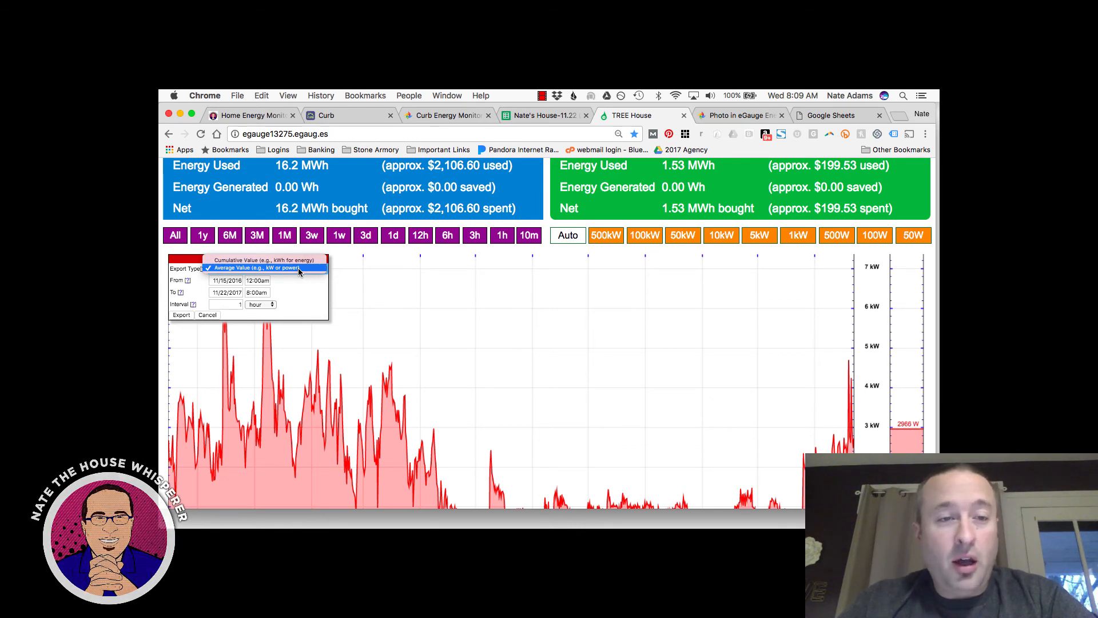
{"action": "left_click", "coordinate": [180, 316]}
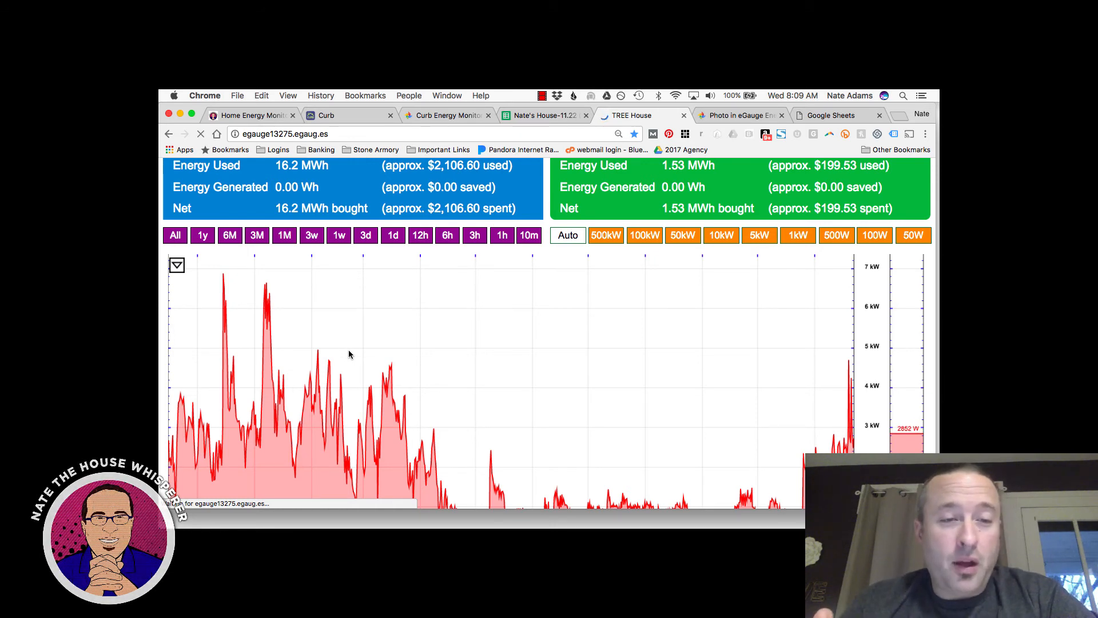
{"action": "scroll", "coordinate": [419, 326], "scroll_direction": "down", "scroll_amount": 2}
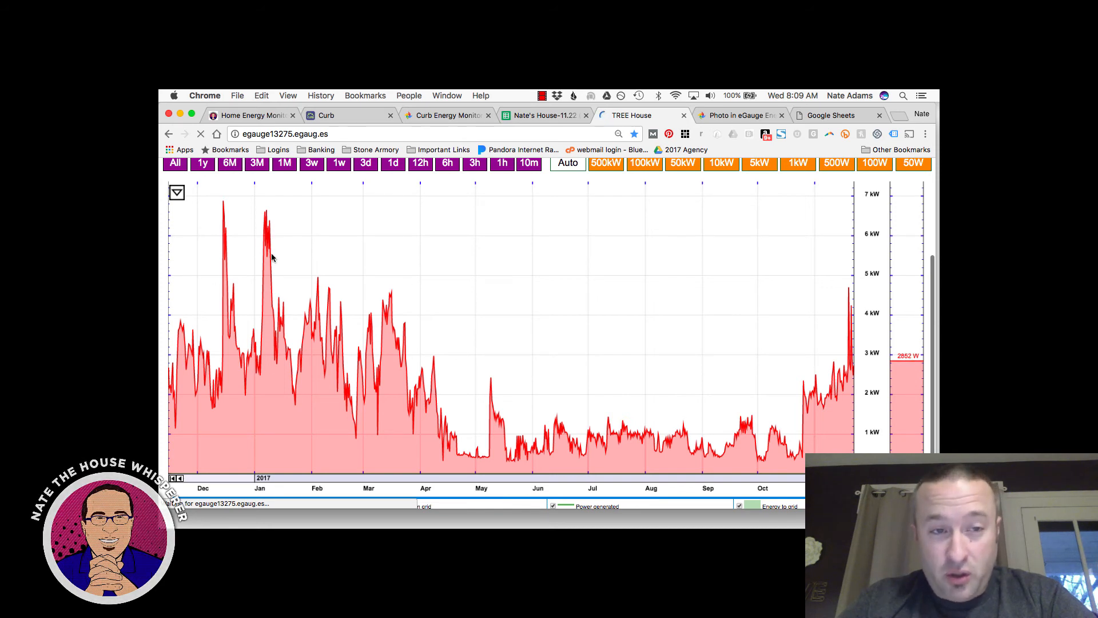
{"action": "scroll", "coordinate": [473, 319], "scroll_direction": "down", "scroll_amount": 3}
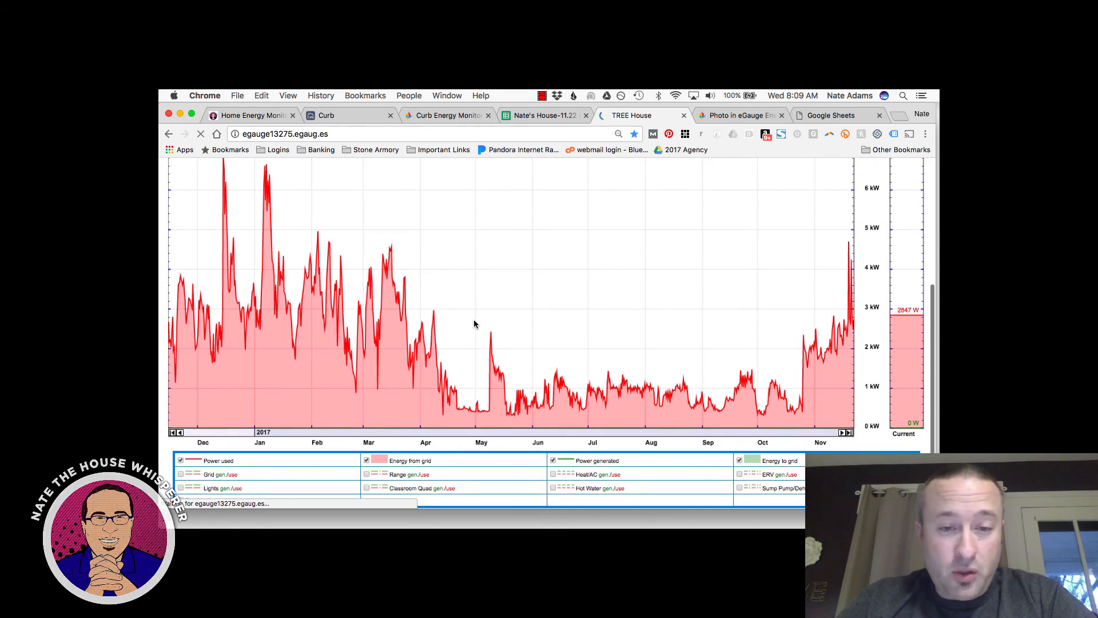
- Tick Hot Water in the legend to overlay that circuit on the power graph
{"action": "left_click", "coordinate": [553, 489]}
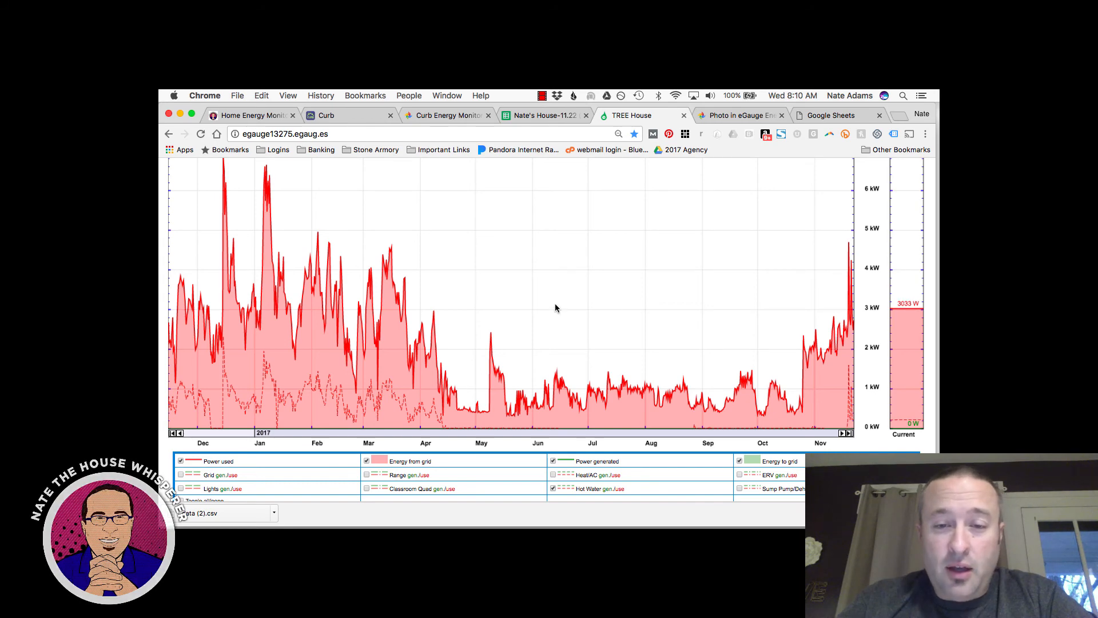
{"action": "scroll", "coordinate": [555, 305], "scroll_direction": "up", "scroll_amount": 5}
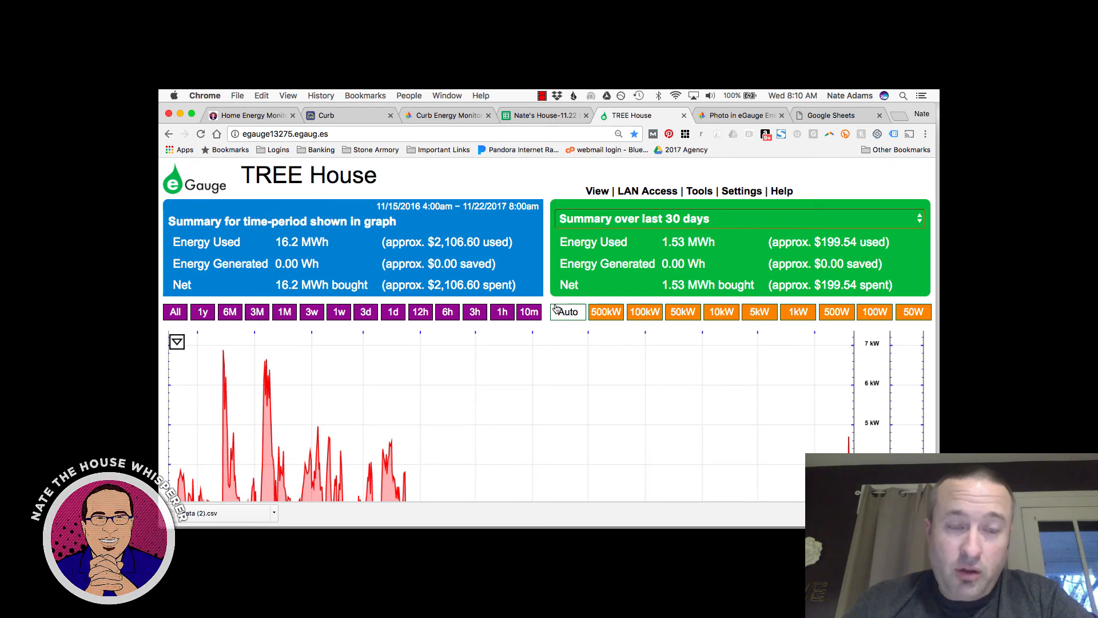
{"action": "scroll", "coordinate": [605, 292], "scroll_direction": "down", "scroll_amount": 5}
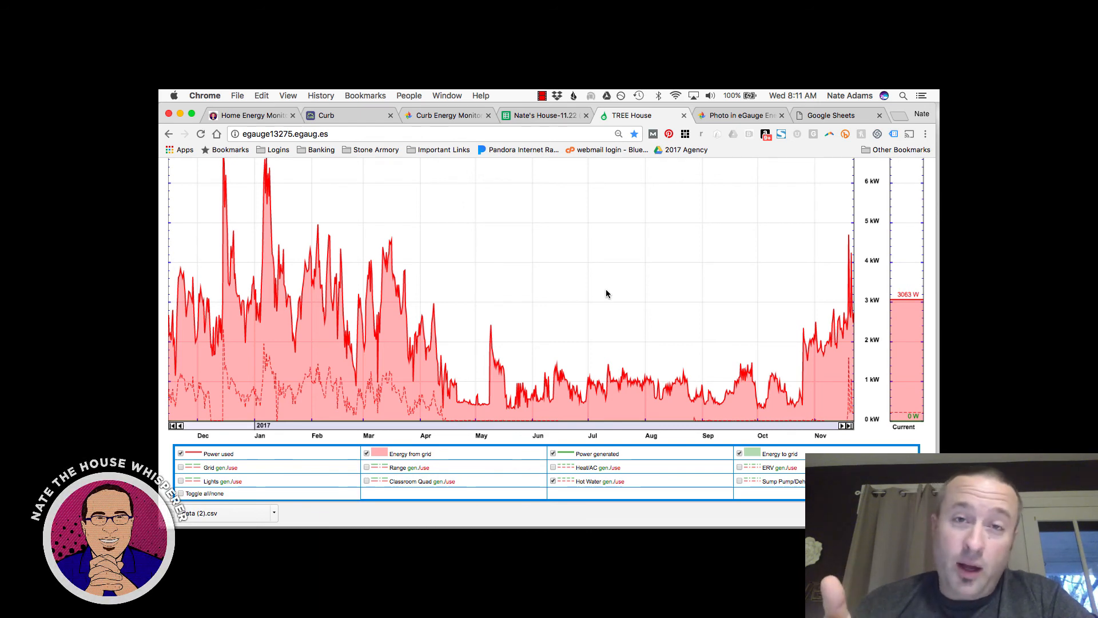
{"action": "scroll", "coordinate": [558, 296], "scroll_direction": "up", "scroll_amount": 5}
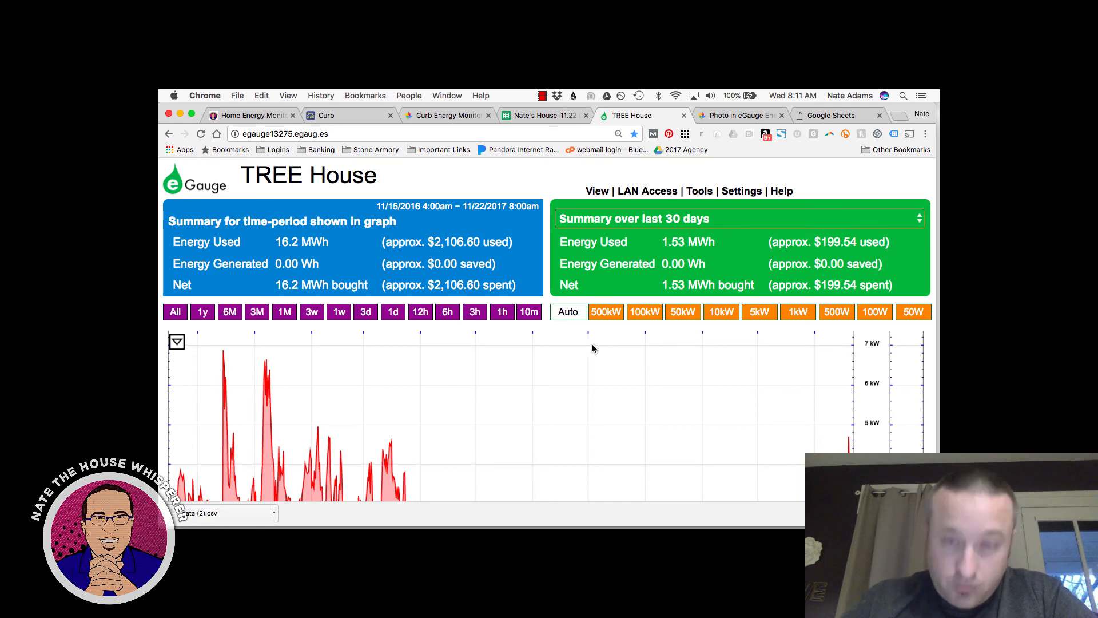
{"action": "scroll", "coordinate": [603, 346], "scroll_direction": "down", "scroll_amount": 2}
{"action": "scroll", "coordinate": [603, 346], "scroll_direction": "down", "scroll_amount": 4}
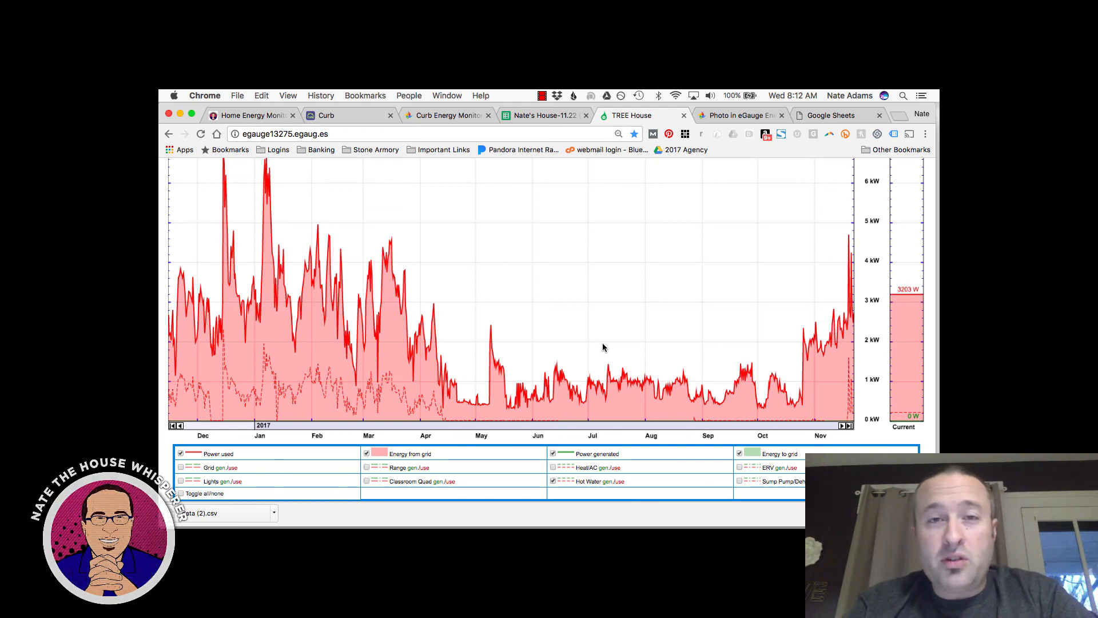
- Switch to the shared panel photo tab and return to the eGauge Energy Monitor album
{"action": "left_click", "coordinate": [738, 117]}
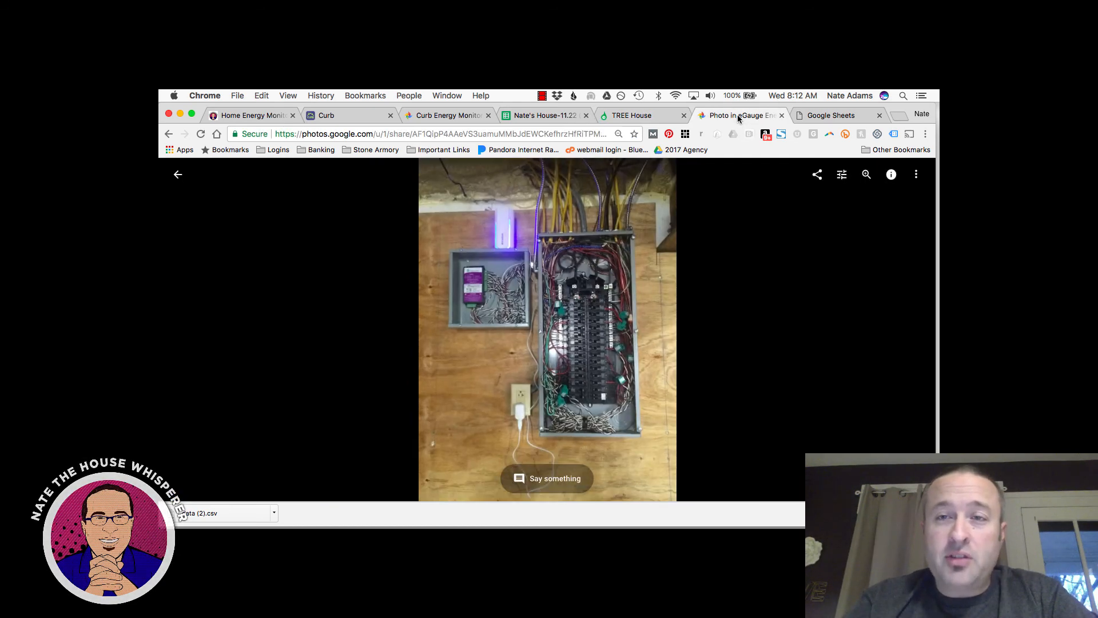
{"action": "left_click", "coordinate": [178, 175]}
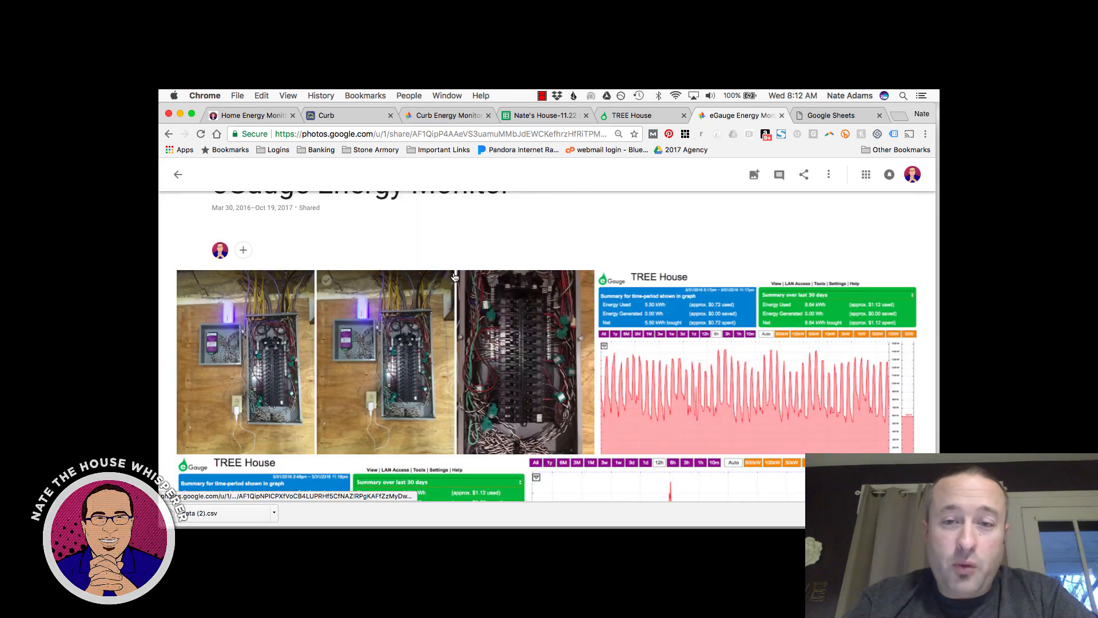